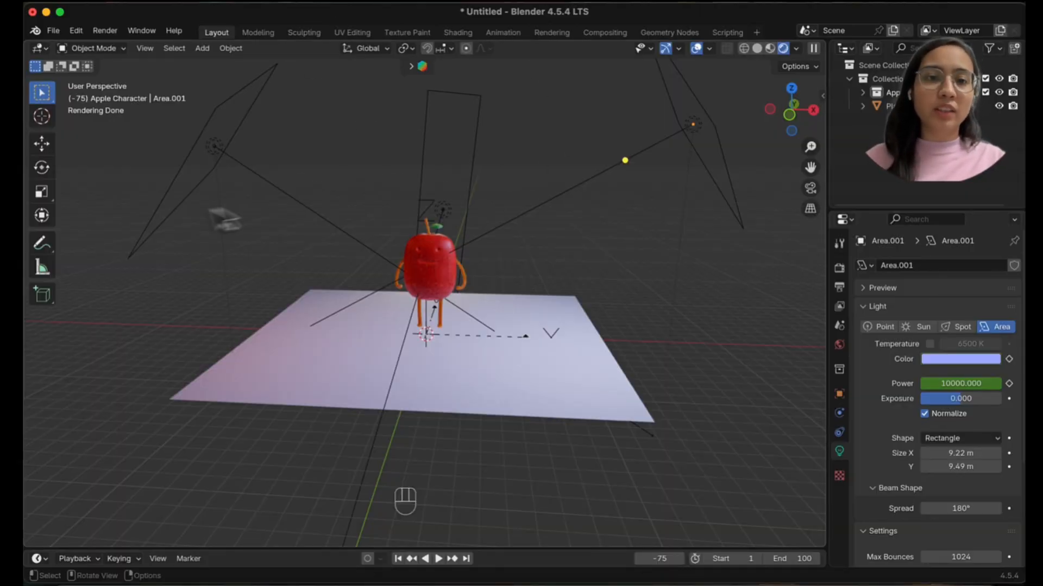
Delete the three area lights surrounding the apple character
left_click(218, 155)
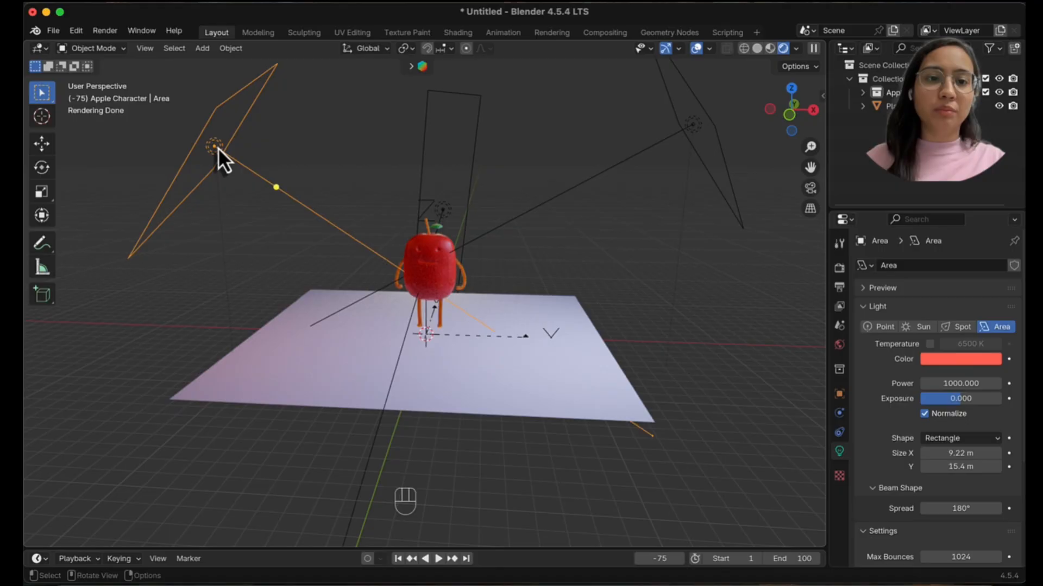
left_click(694, 126)
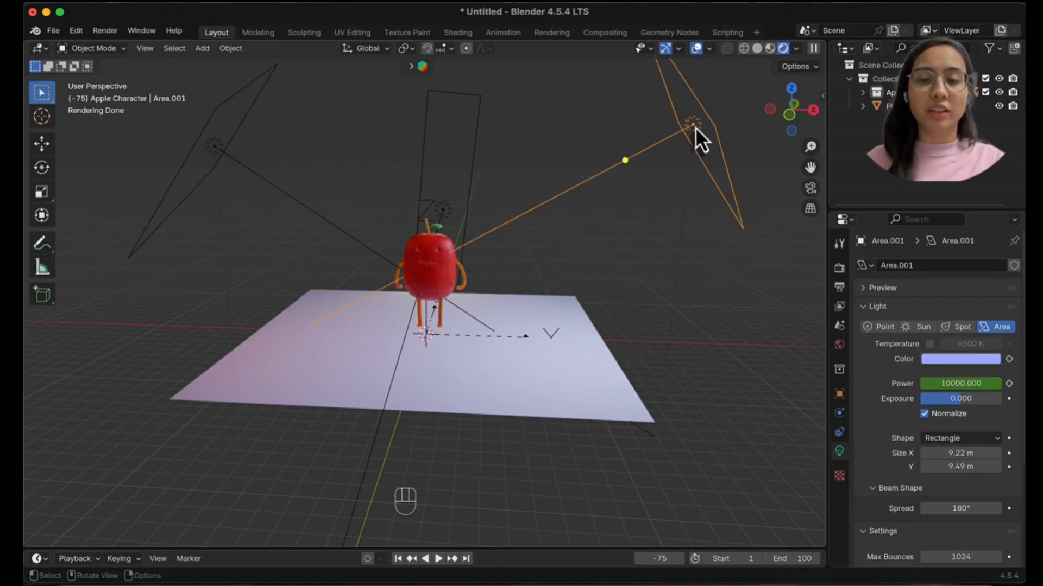
key("x")
left_click(695, 128)
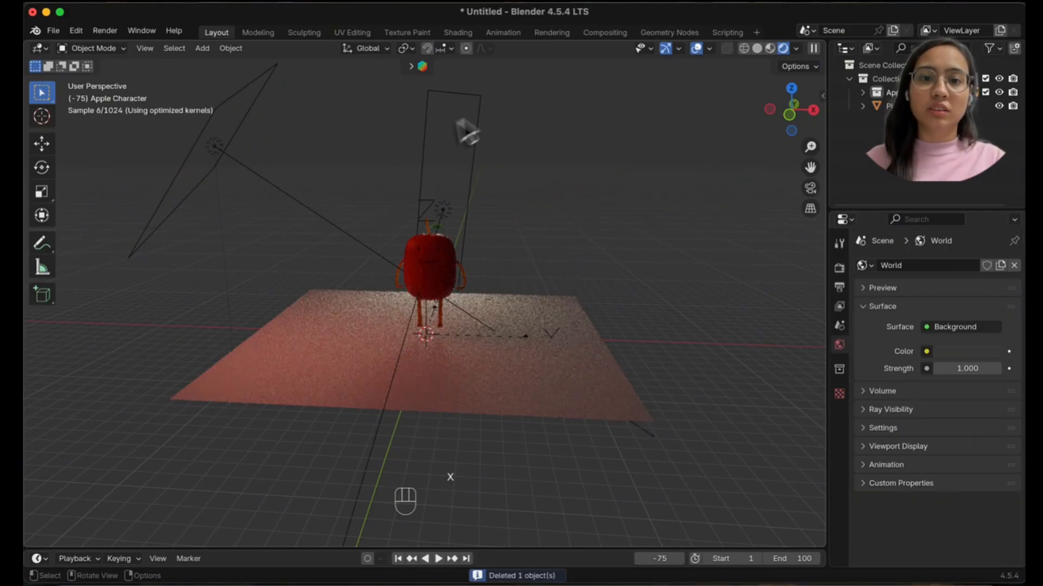
left_click(475, 112)
key("x")
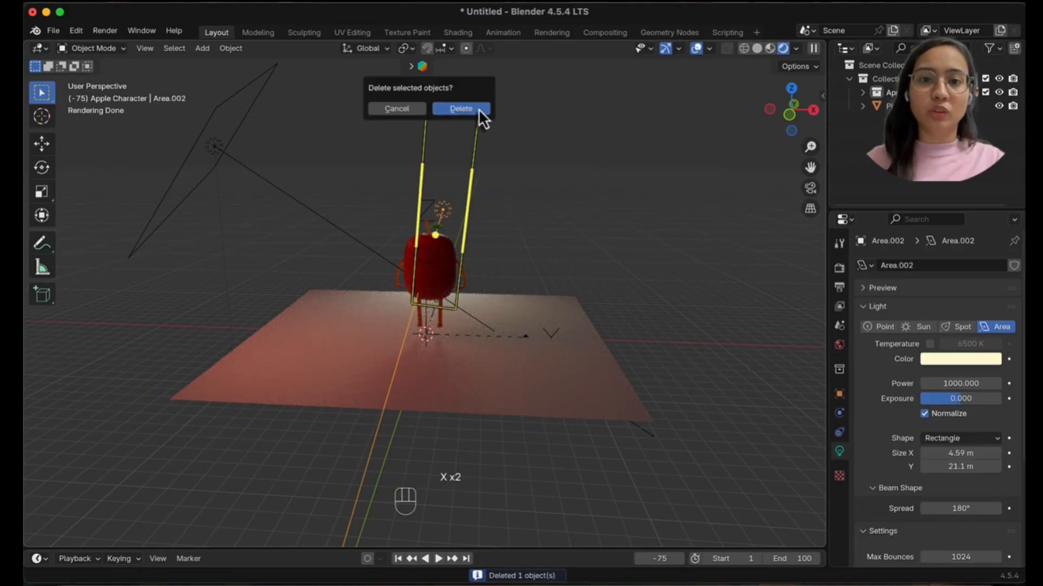
left_click(479, 110)
left_click(214, 150)
key("x")
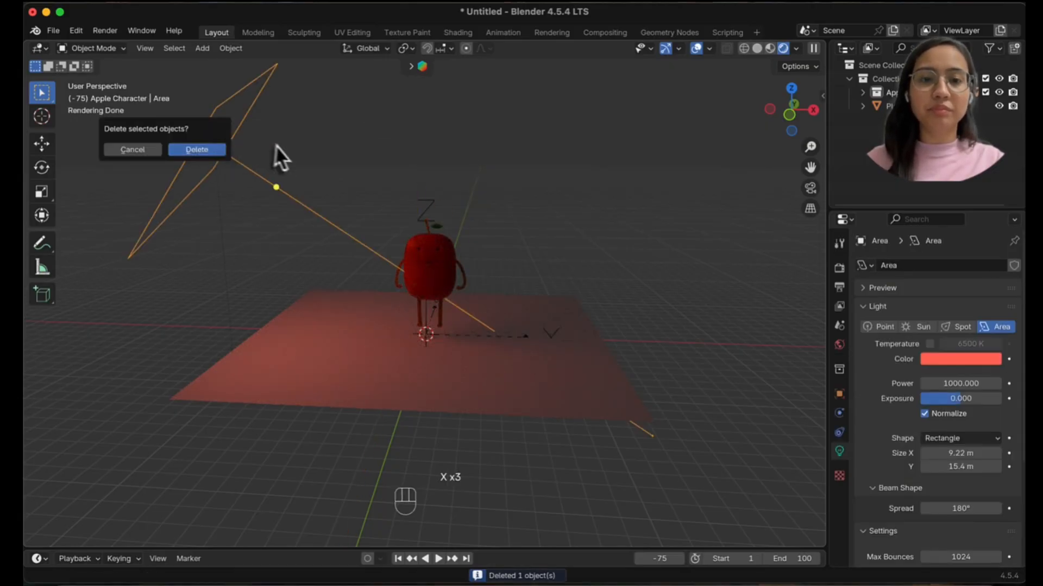
key("x")
left_click(204, 150)
Compare the unlit scene in solid and material preview shading, and return to rendered shading
middle_click_drag(560, 239, 559, 260)
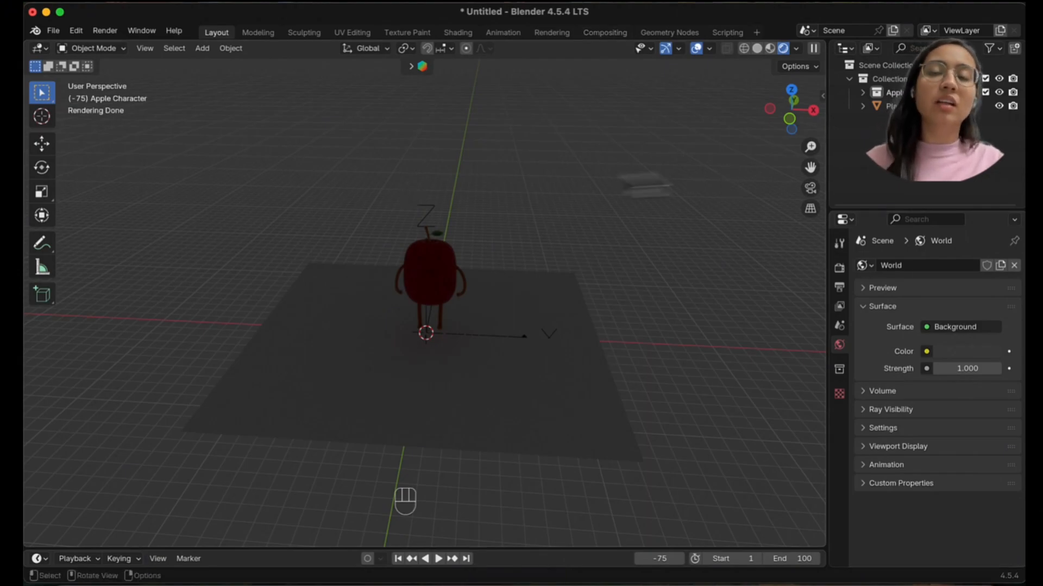
left_click(759, 49)
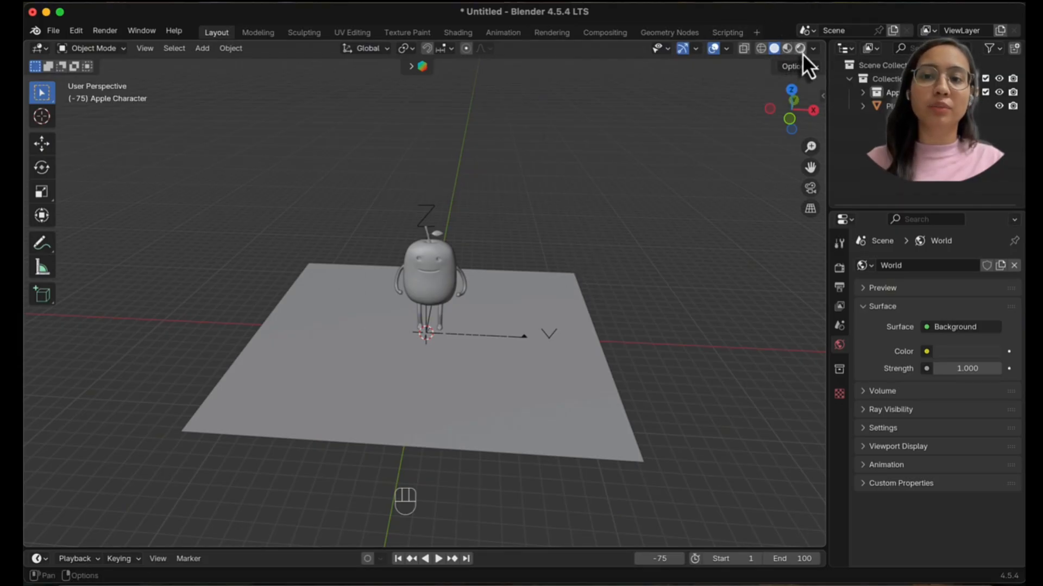
left_click(787, 50)
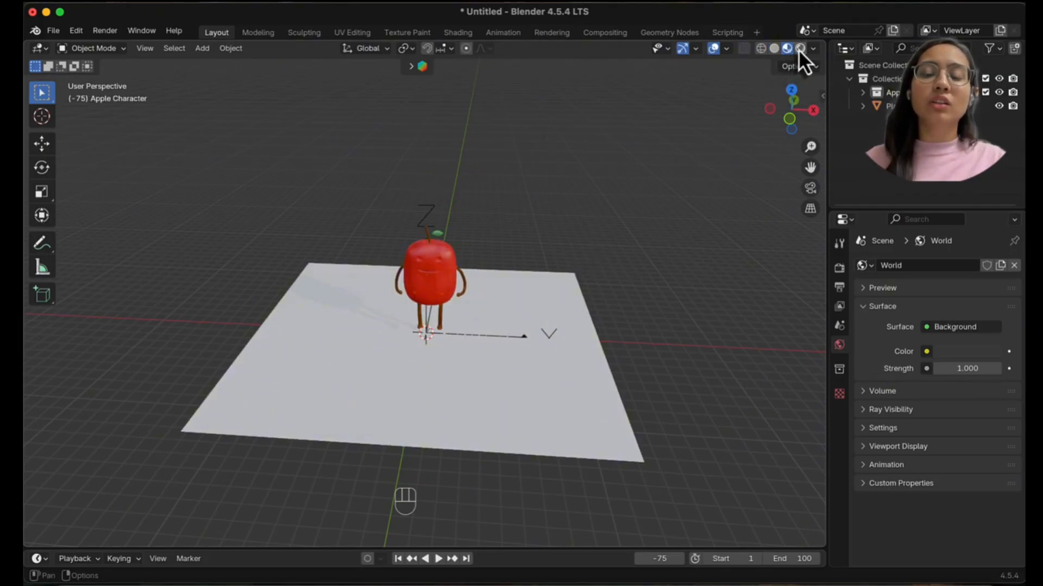
left_click(800, 49)
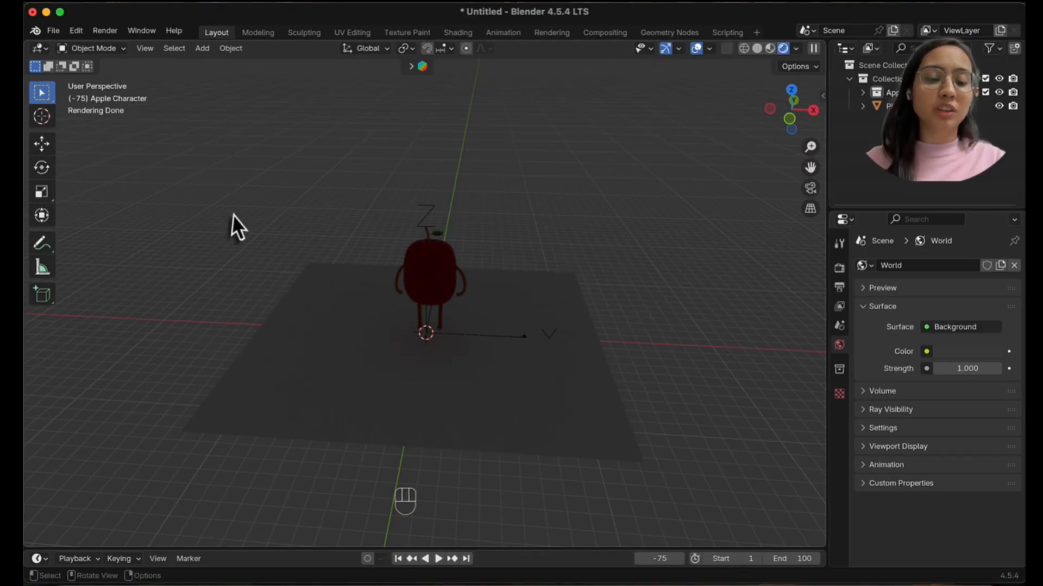
Add a cone mesh at the scene origin and scale it up uniformly until it encloses most of the apple character
key("shift+a")
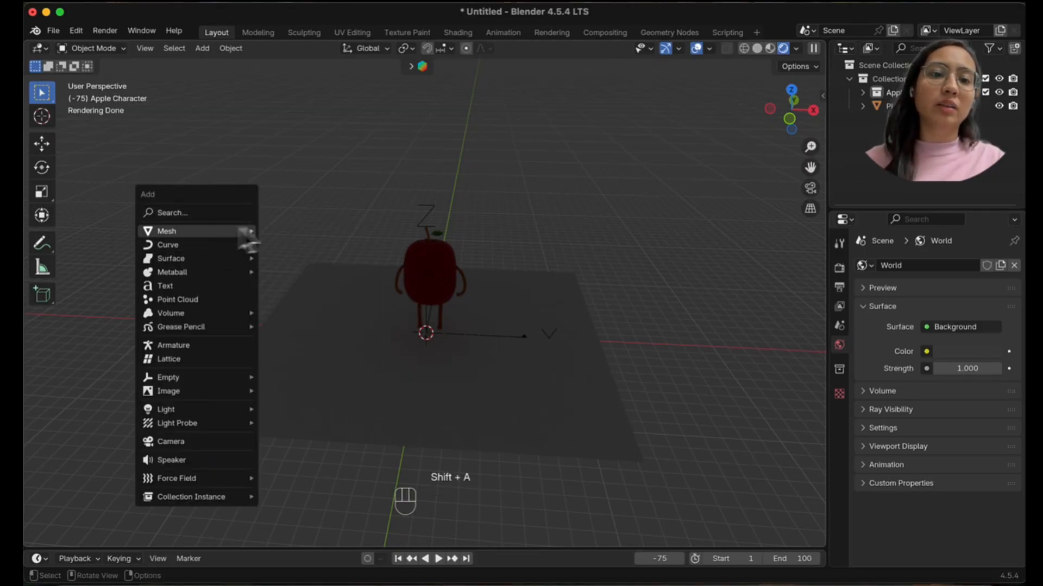
mouse_move(247, 234)
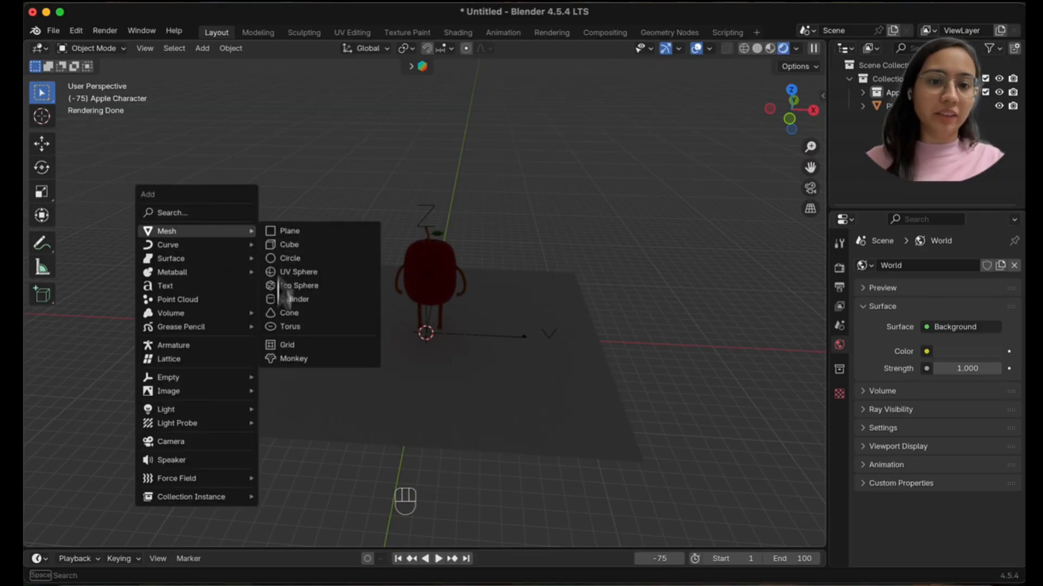
left_click(281, 316)
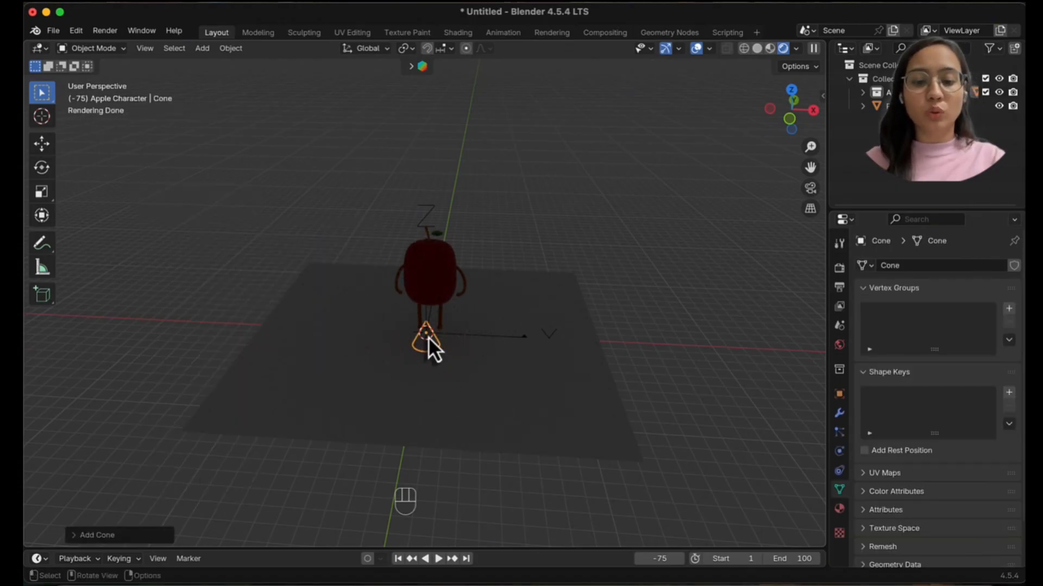
key("s")
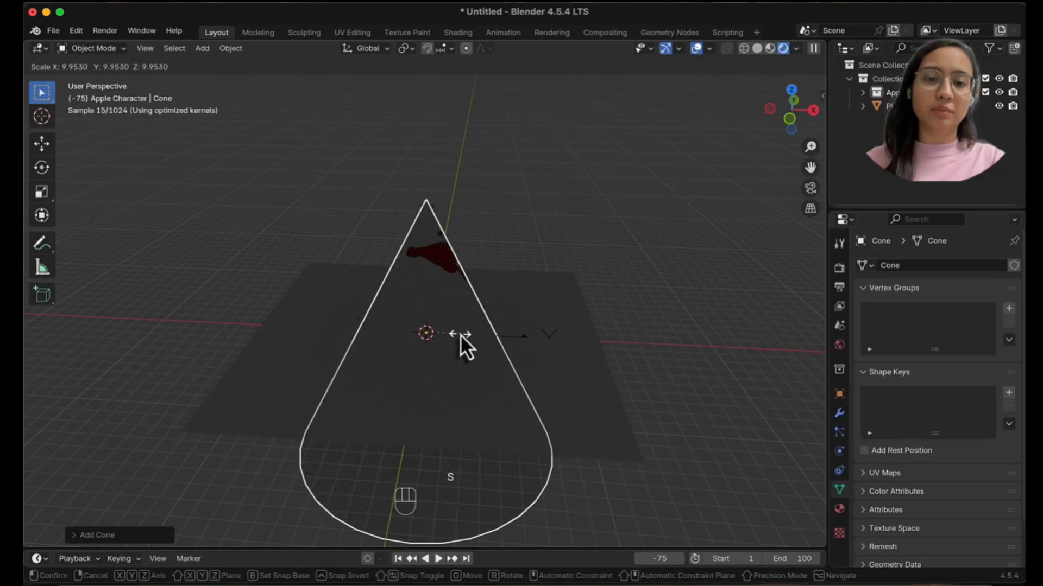
left_click(457, 331)
Raise the cone about 11 m along the global Z axis so its base sits near the ground plane
key("g")
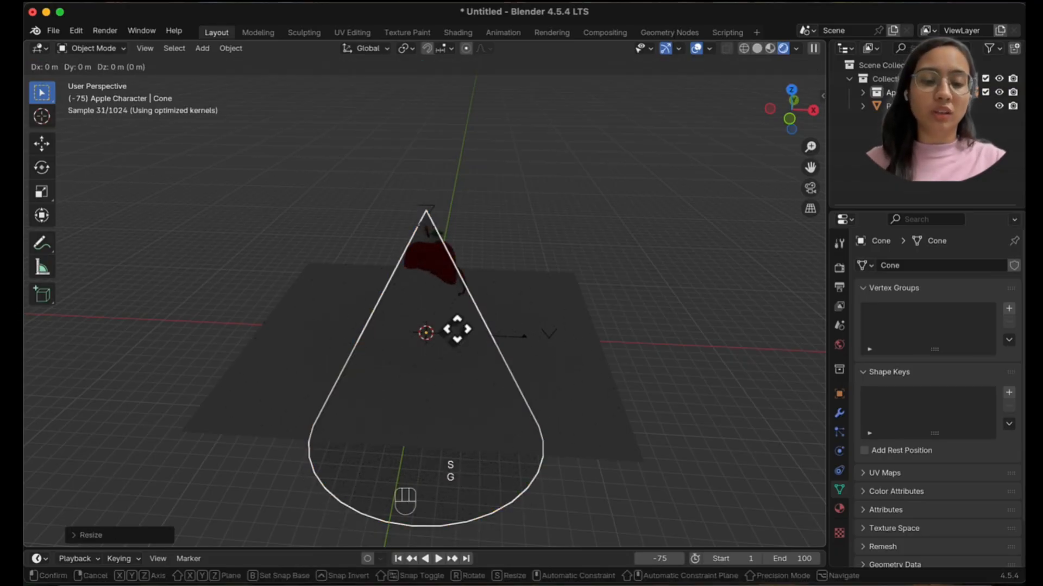
key("z")
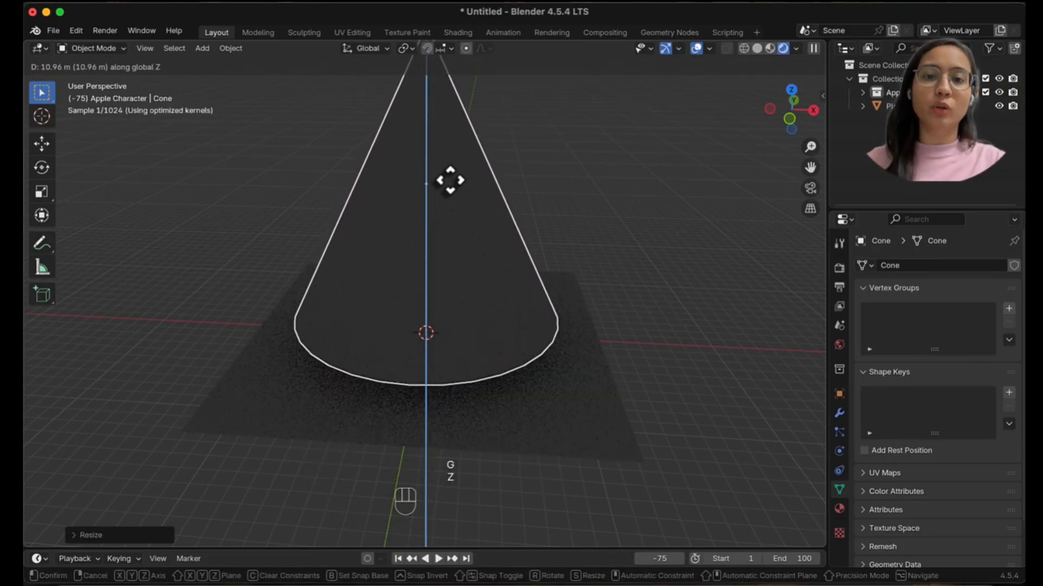
left_click(451, 181)
middle_click_drag(616, 226, 592, 191)
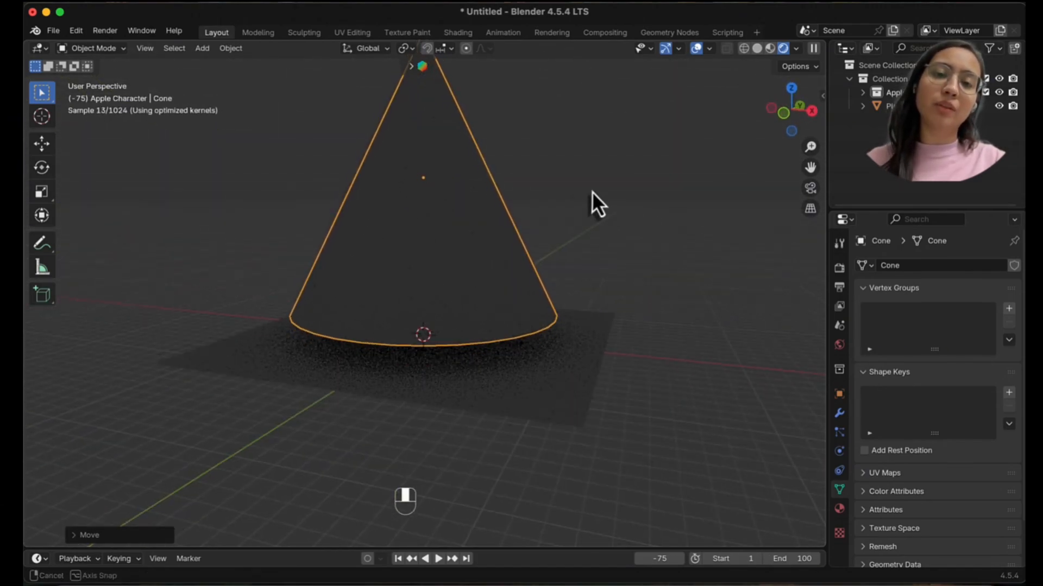
middle_click_drag(556, 226, 588, 228)
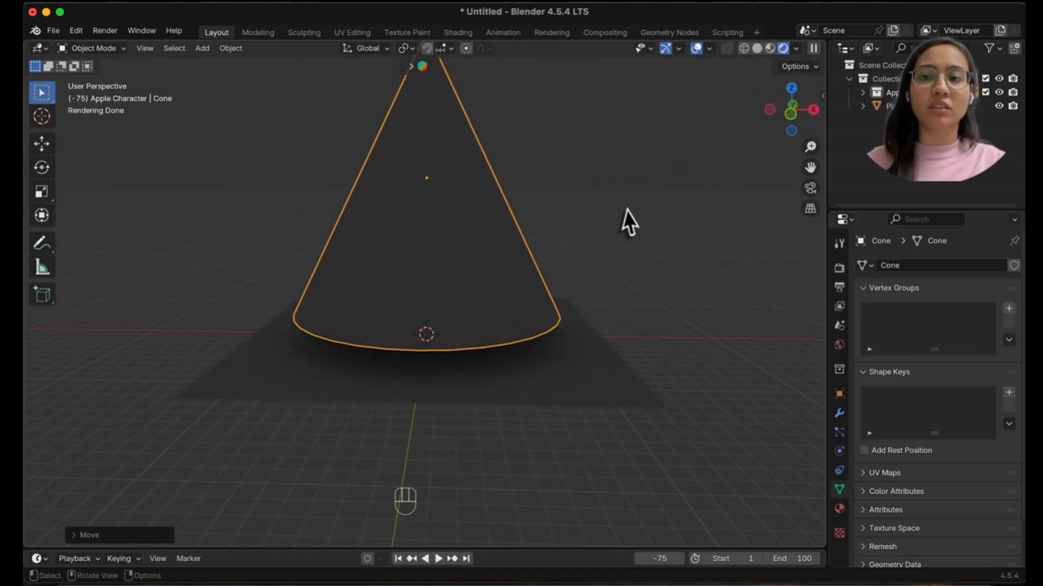
scroll(515, 207, "down", 2)
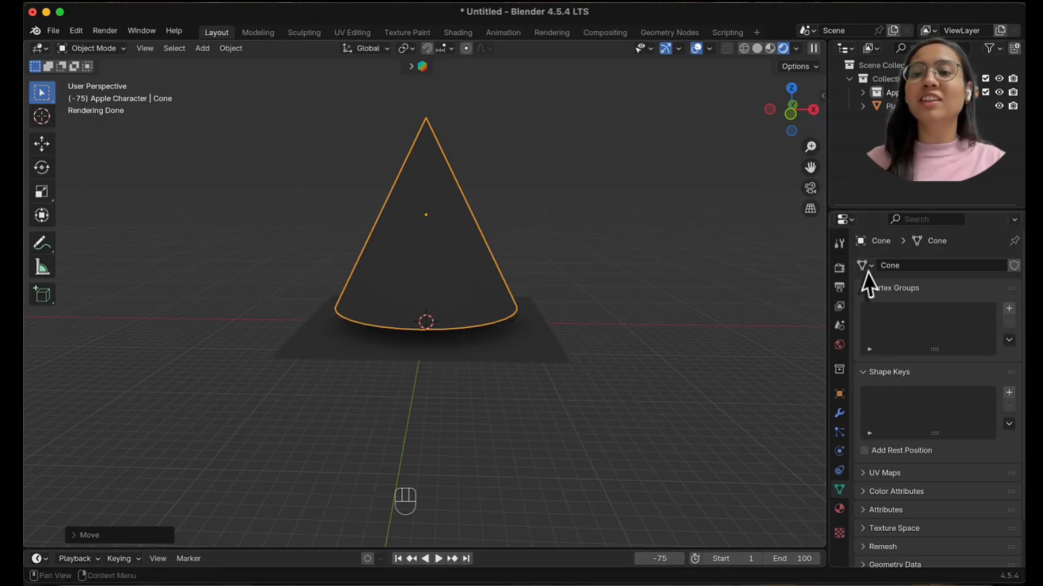
Create a new material for the cone
left_click(839, 508)
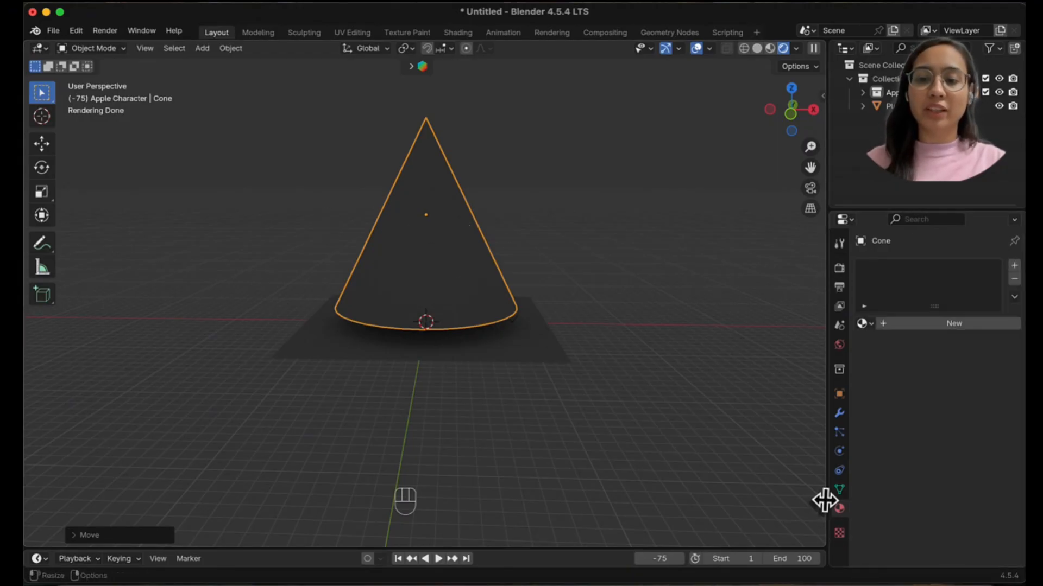
left_click(954, 324)
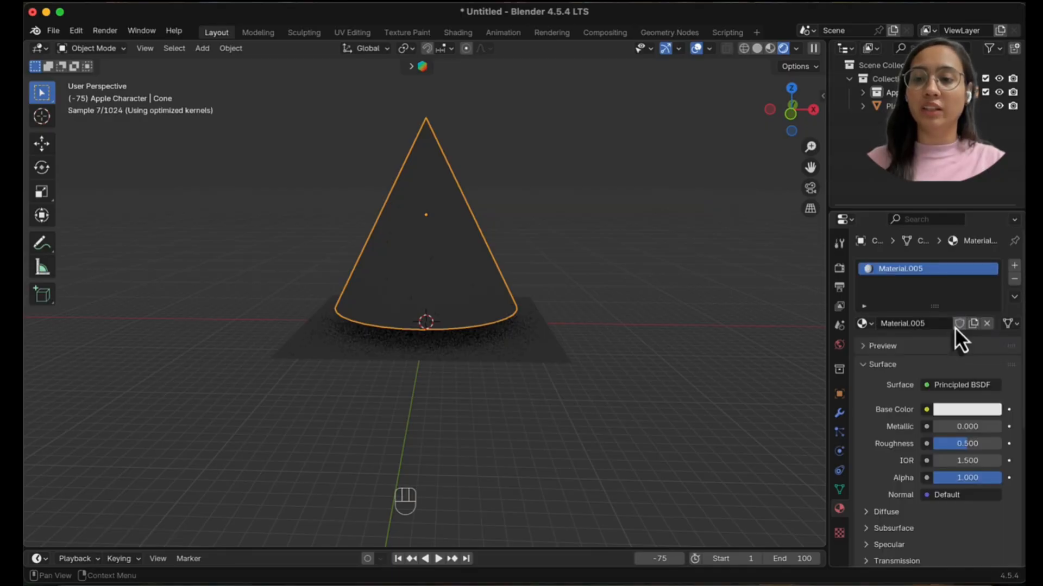
left_click(953, 411)
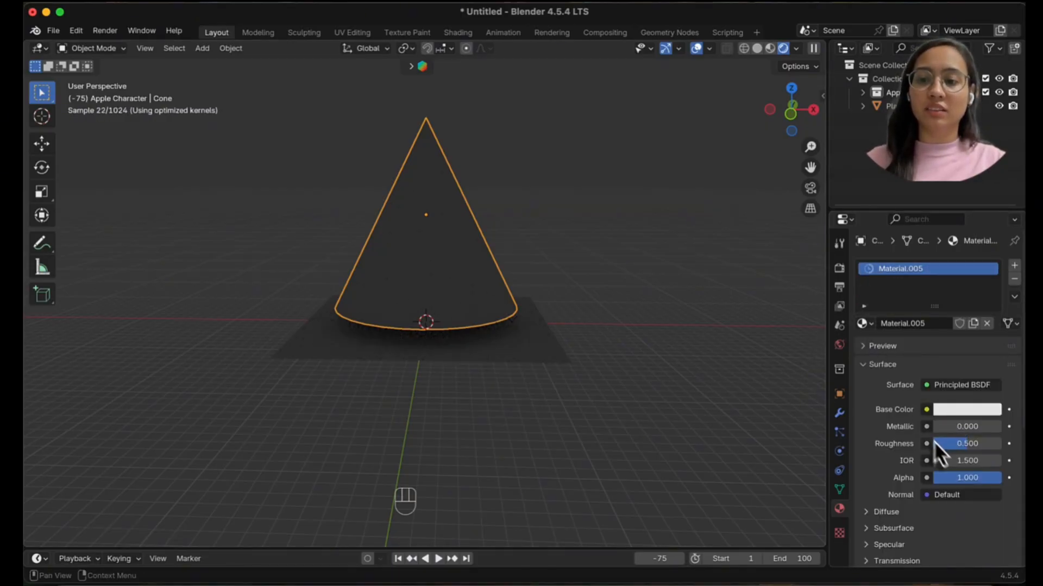
left_click(958, 411)
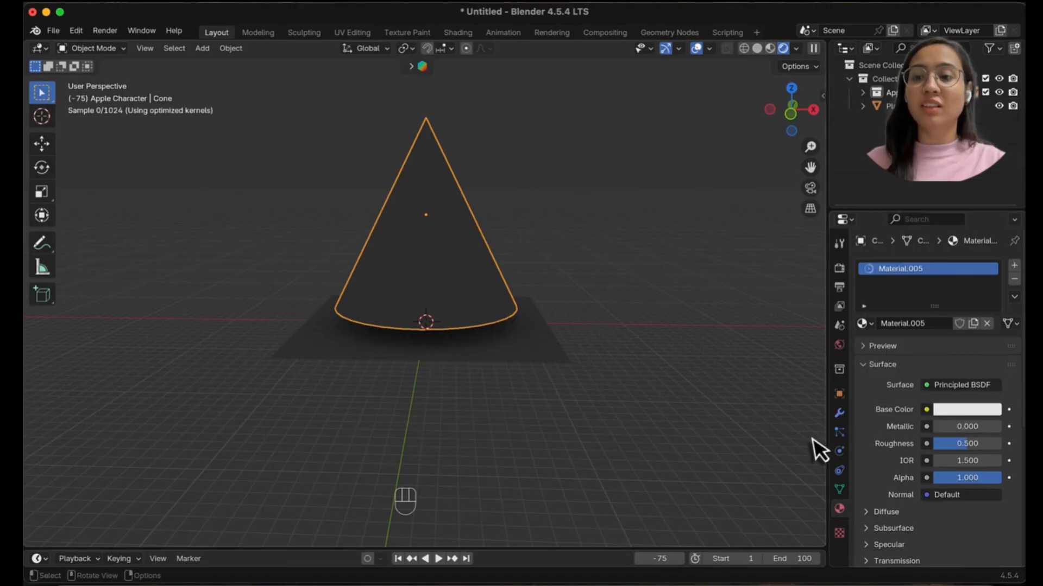
Change the cone material's surface shader to Emission with a strength of 12.8
left_click(925, 387)
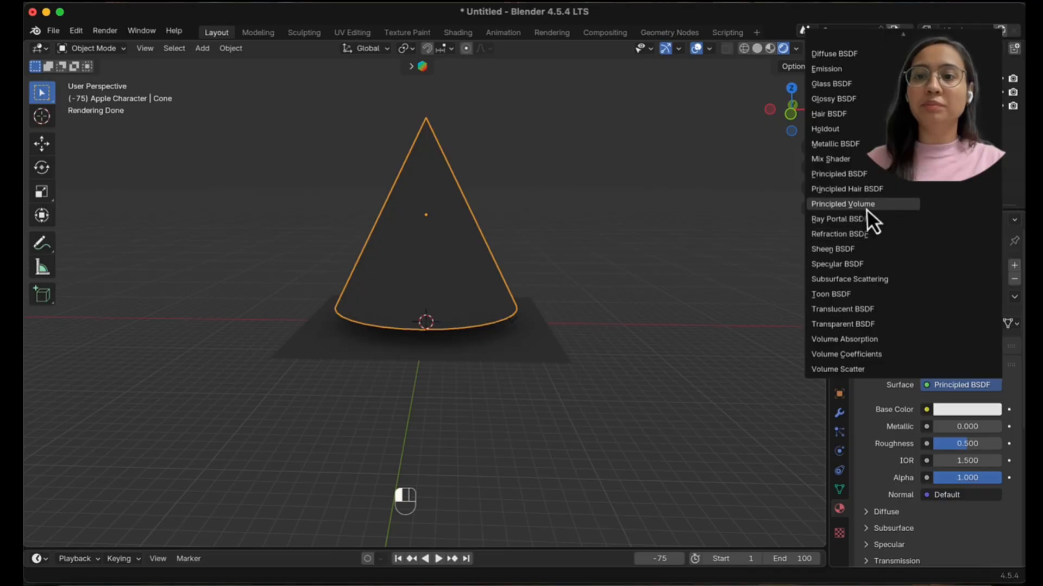
left_click(834, 54)
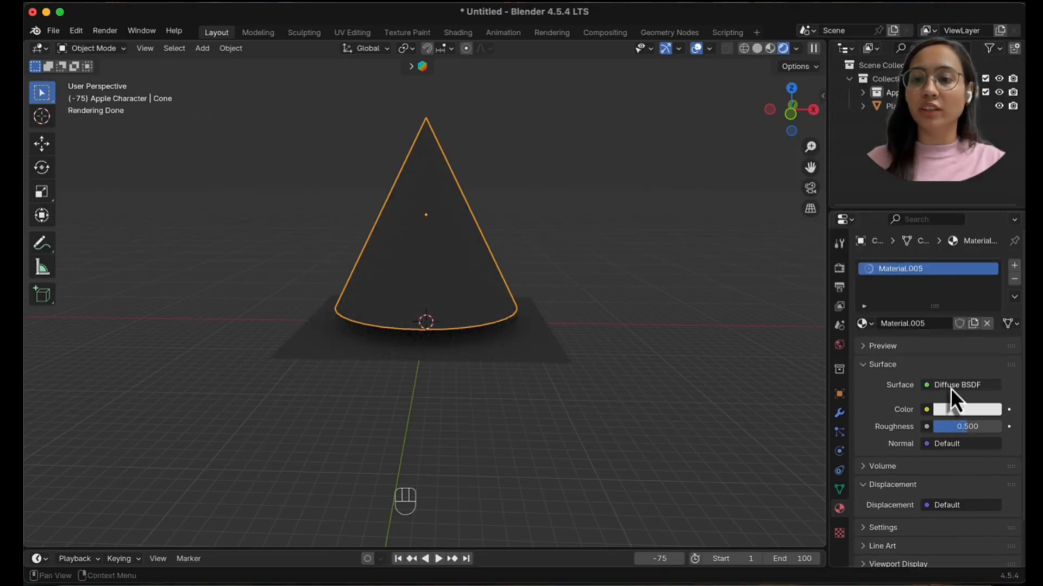
left_click(950, 387)
left_click(852, 73)
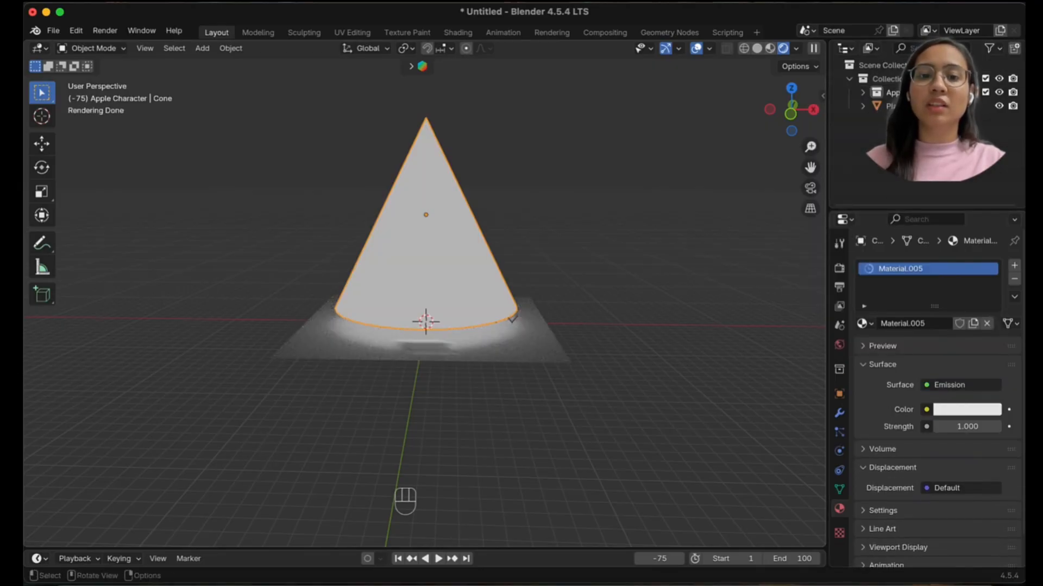
mouse_move(621, 296)
middle_mouse_down()
mouse_move(645, 269)
mouse_move(610, 248)
mouse_move(608, 311)
middle_mouse_up()
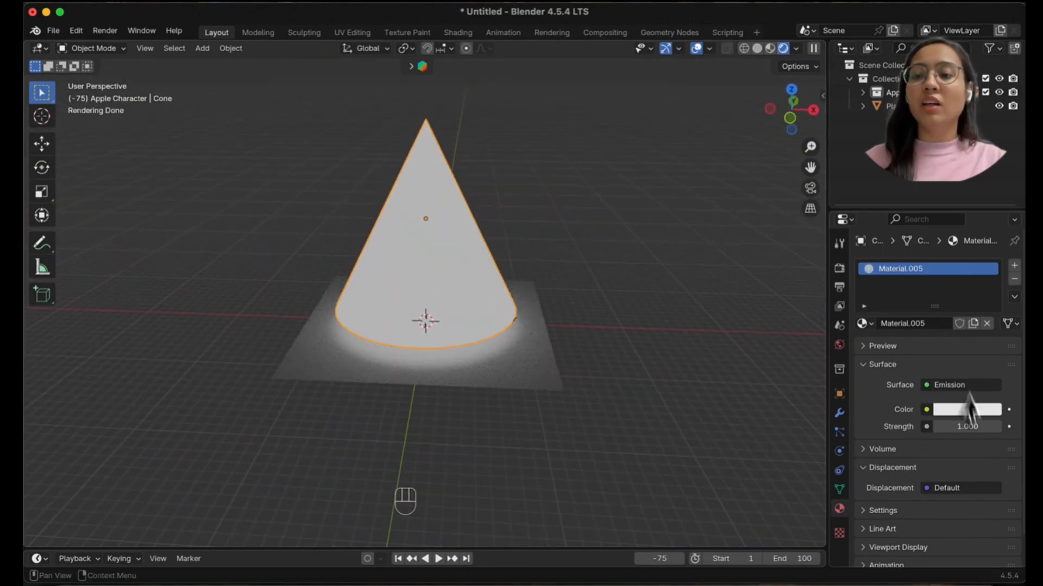
mouse_move(960, 428)
left_mouse_down()
mouse_move(1005, 422)
mouse_move(954, 435)
left_mouse_up()
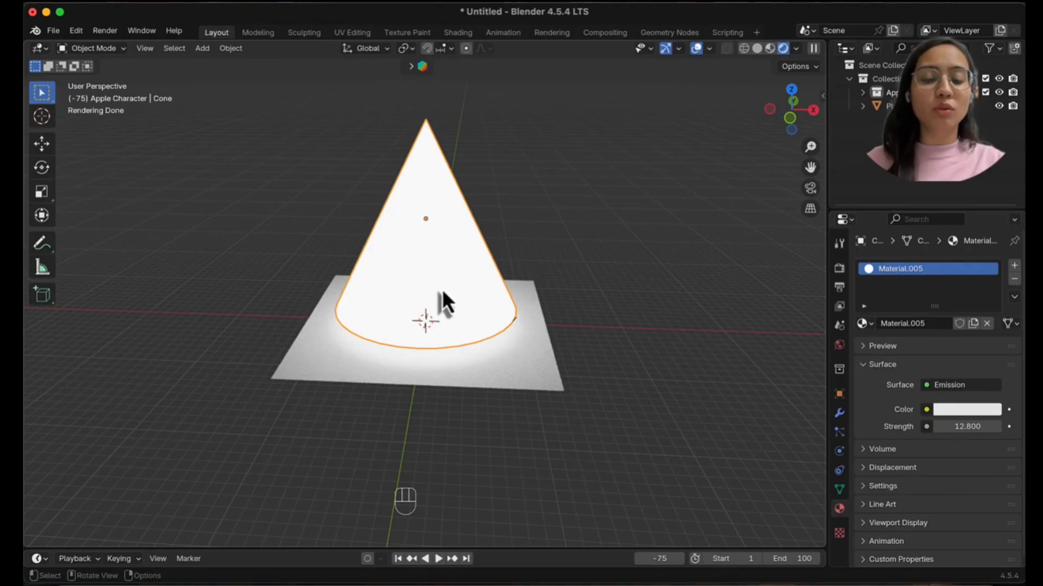
Move the glowing cone straight up along the global Z axis until it hangs above the apple character's head
key("g")
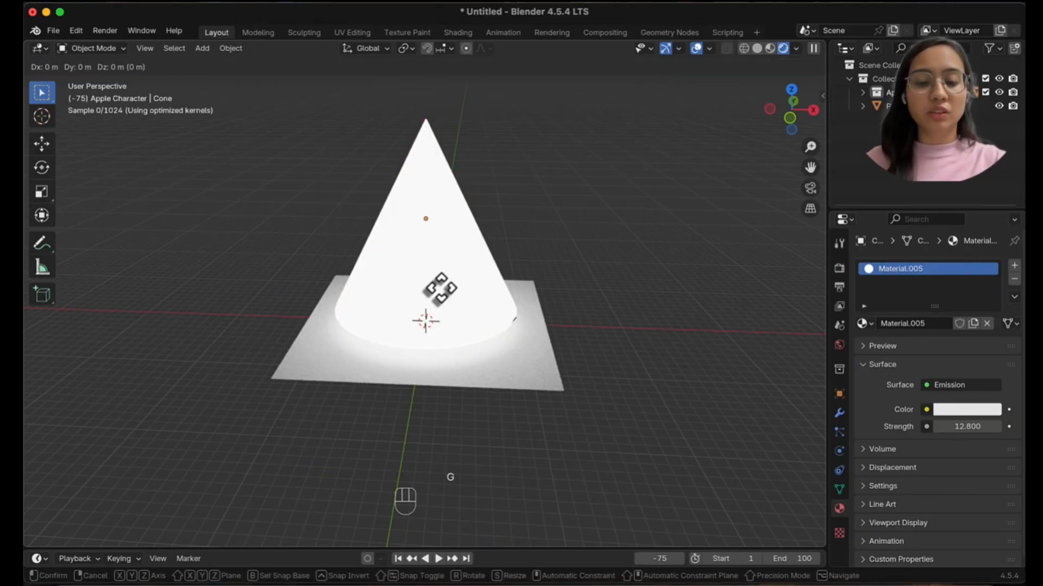
key("z")
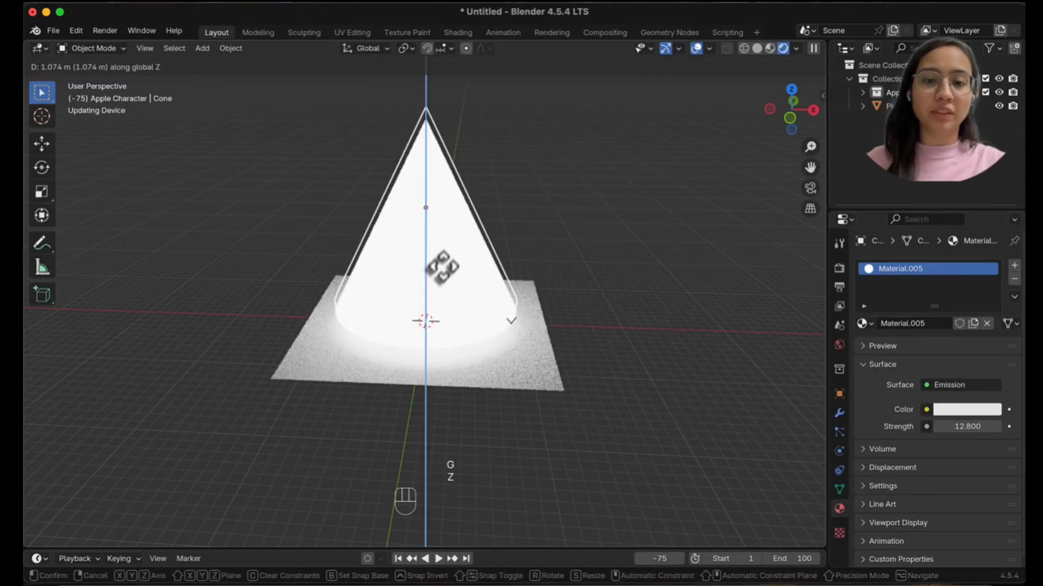
left_click(430, 158)
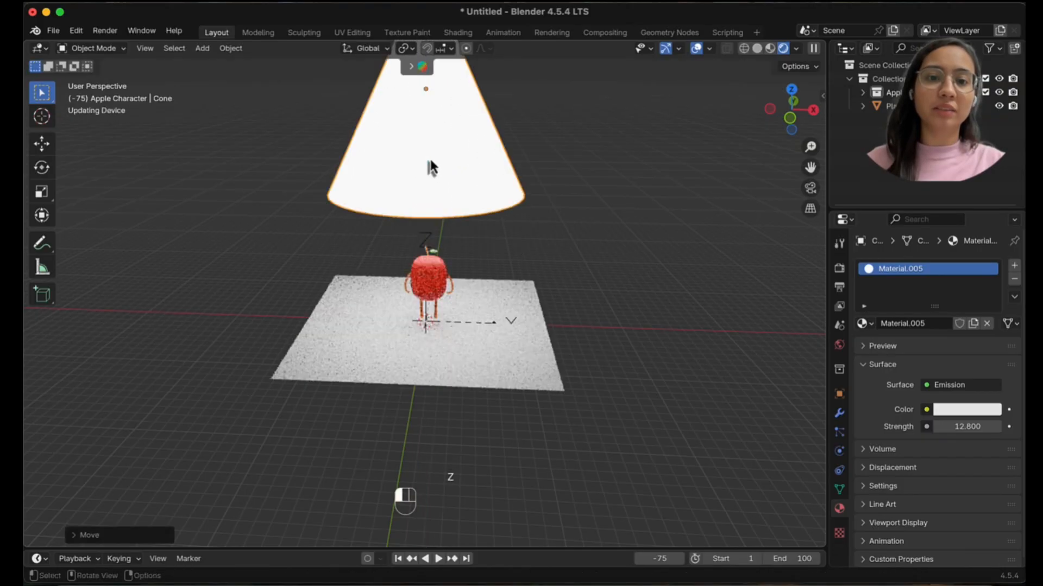
mouse_move(718, 295)
middle_mouse_down()
mouse_move(713, 266)
mouse_move(712, 300)
middle_mouse_up()
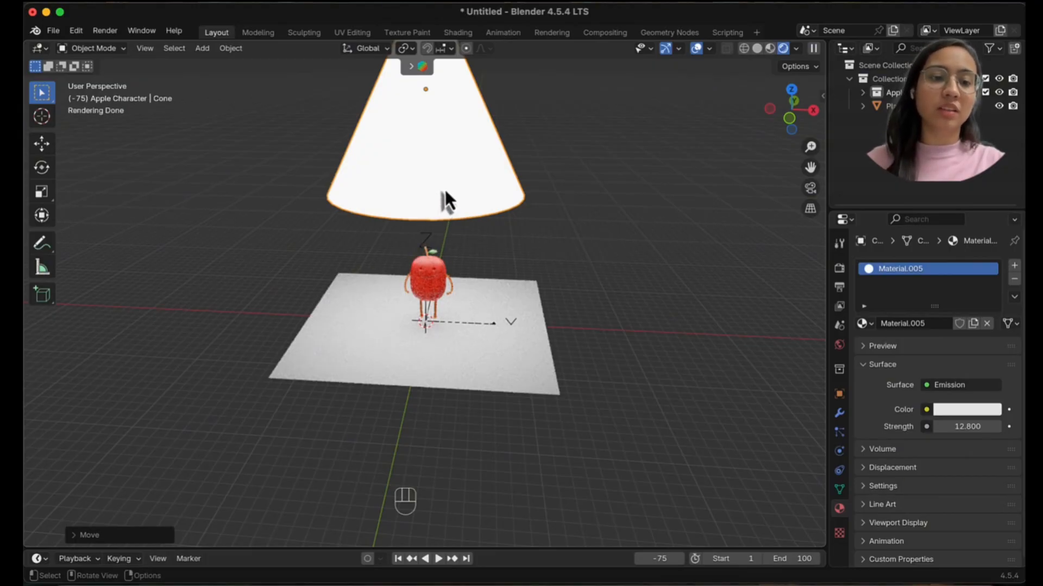
Try Transparent BSDF on the cone material, and set its surface shader back to Principled BSDF
left_click(960, 385)
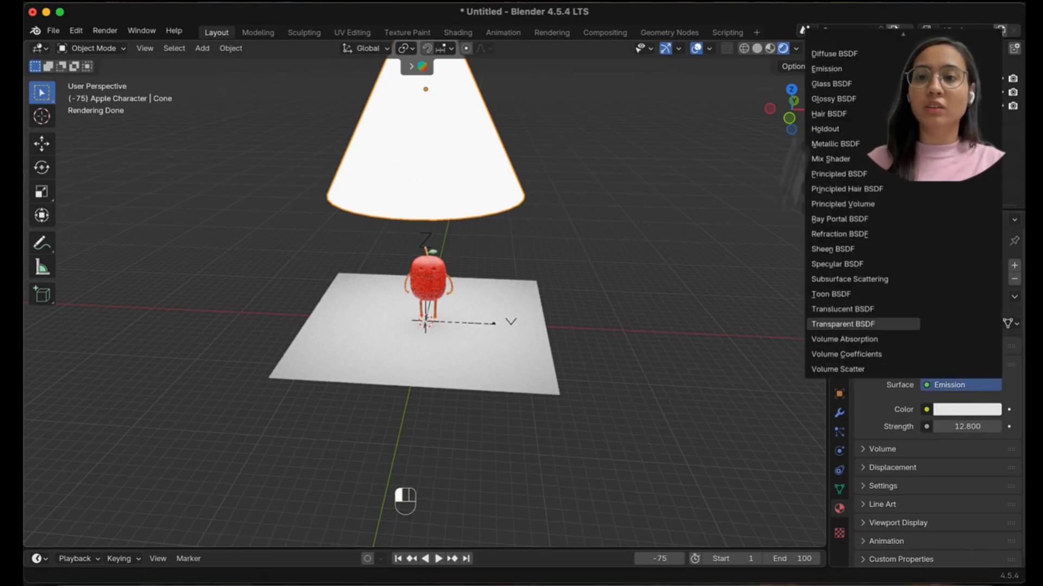
scroll(852, 125, "up", 1)
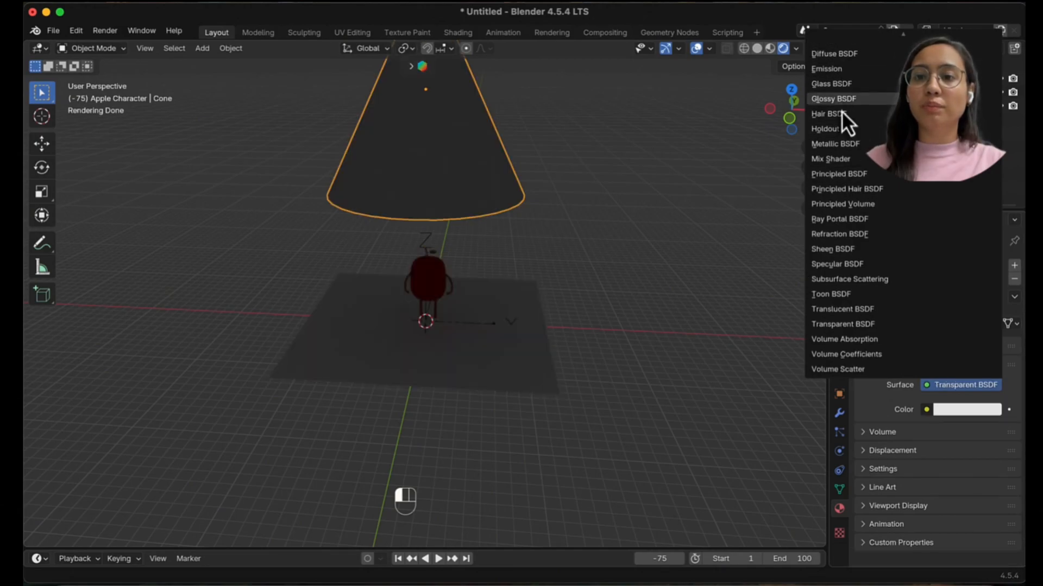
scroll(842, 131, "up", 1)
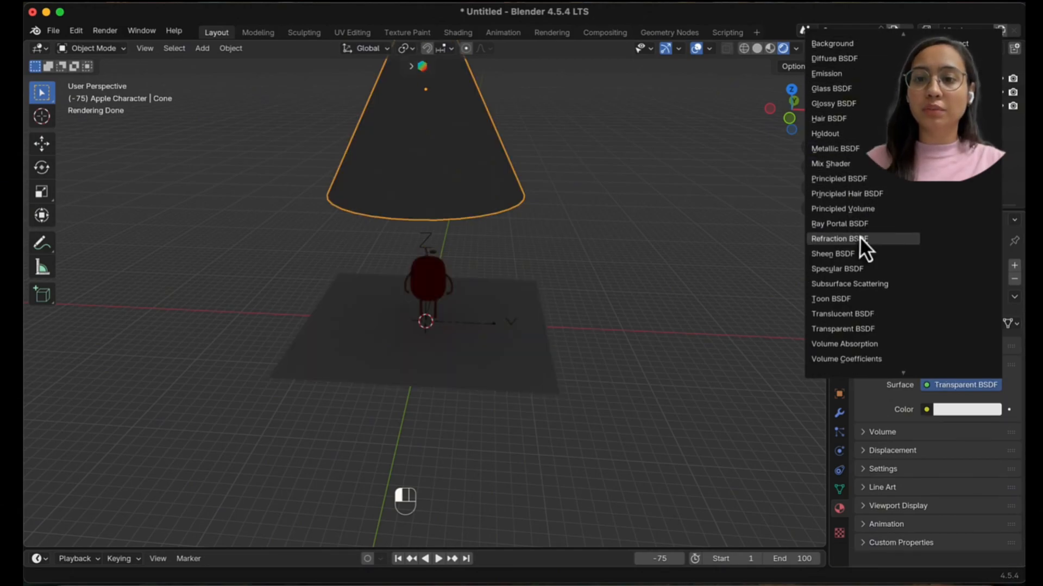
left_click(839, 180)
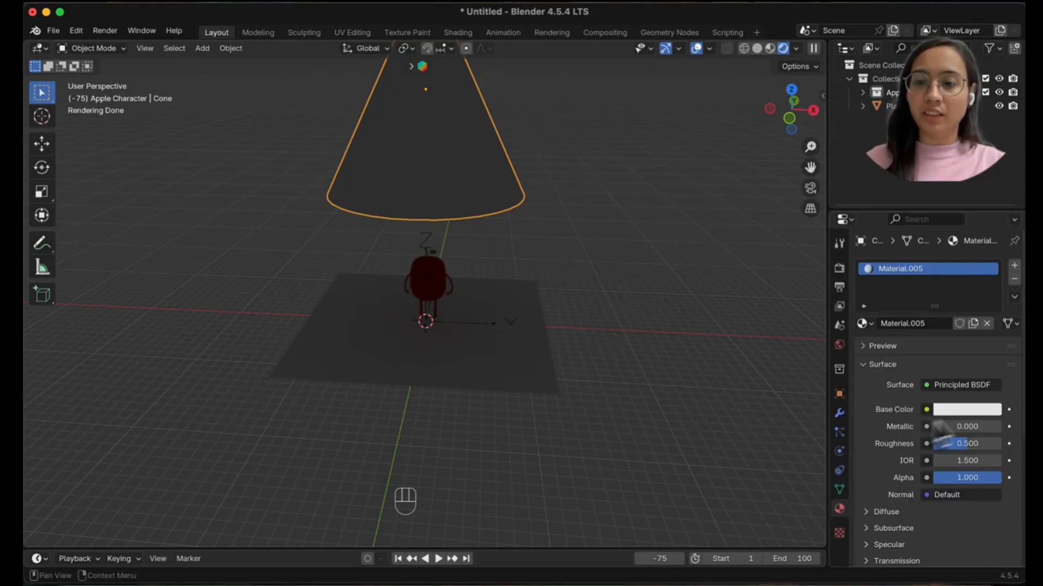
Set the cone material's base color to pale yellow #E7E7B8
left_click(960, 409)
left_click(916, 248)
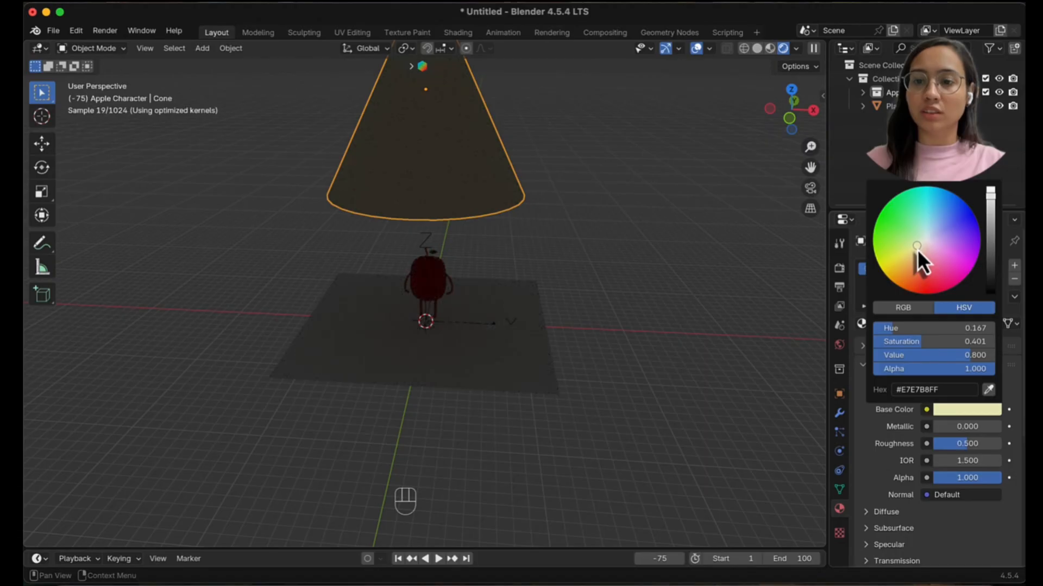
left_click(462, 168)
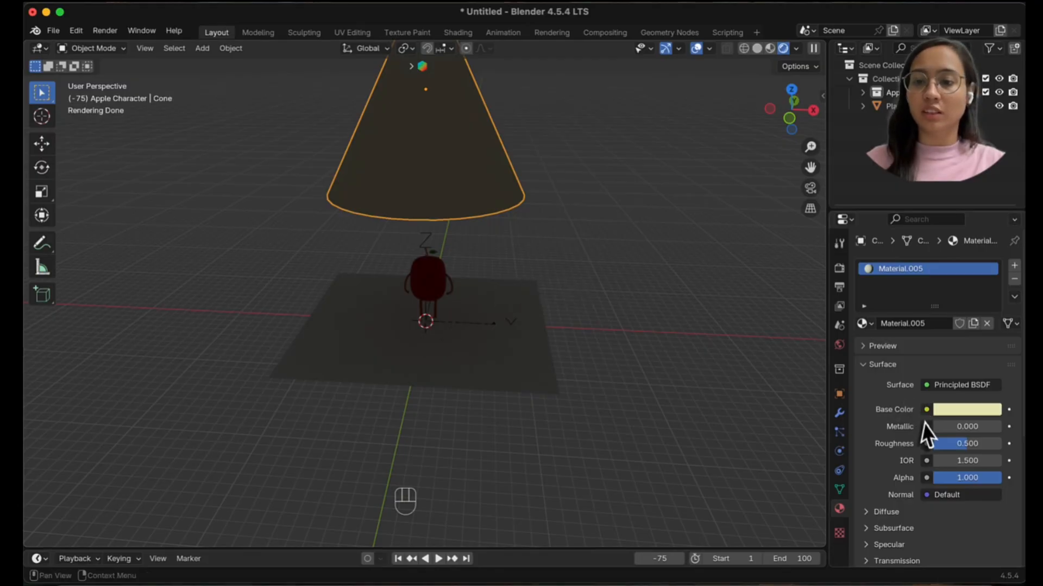
Set the cone material's emission color to pale yellow #FFF4B4 and its emission strength to 9.2
scroll(923, 429, "down", 7)
scroll(902, 418, "down", 3)
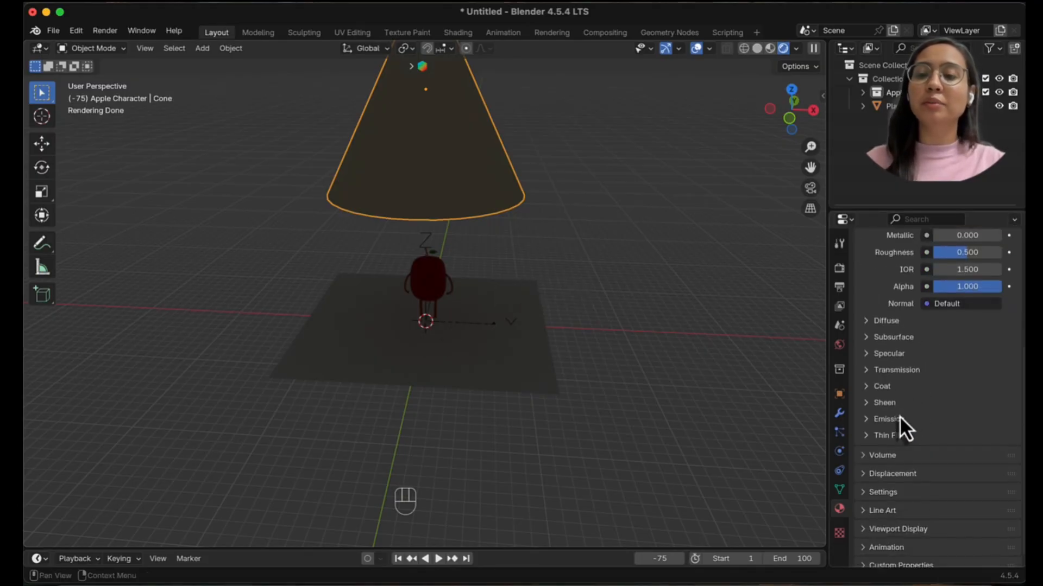
left_click(889, 411)
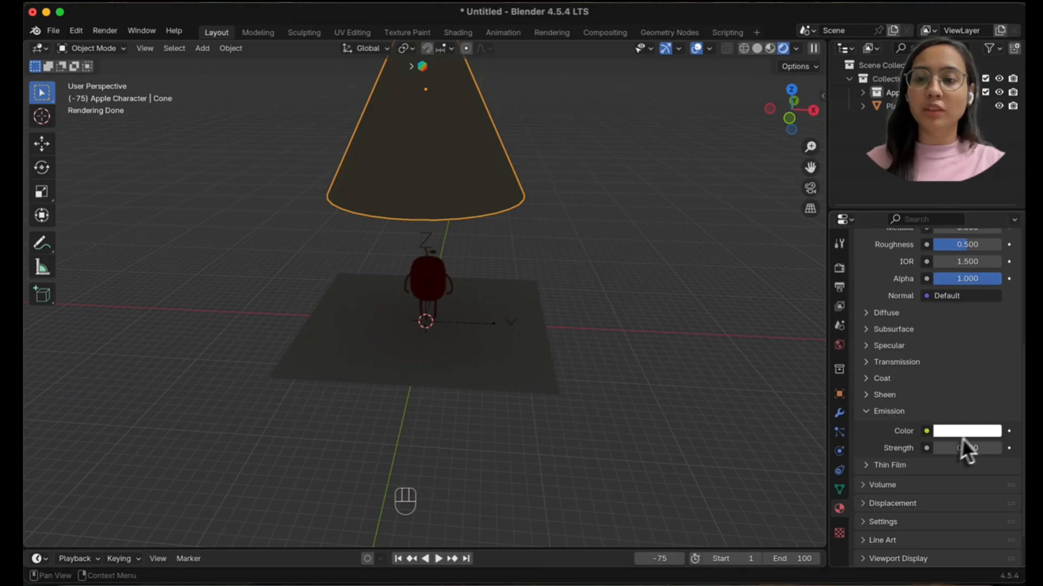
left_click(966, 431)
left_click(913, 271)
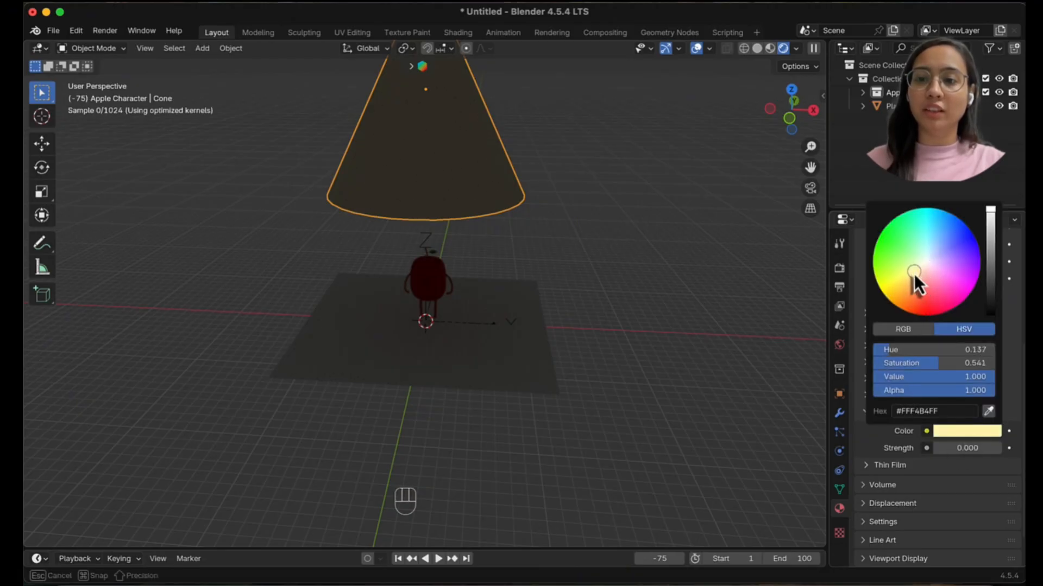
mouse_move(948, 451)
left_mouse_down()
mouse_move(979, 447)
mouse_move(948, 451)
left_mouse_up()
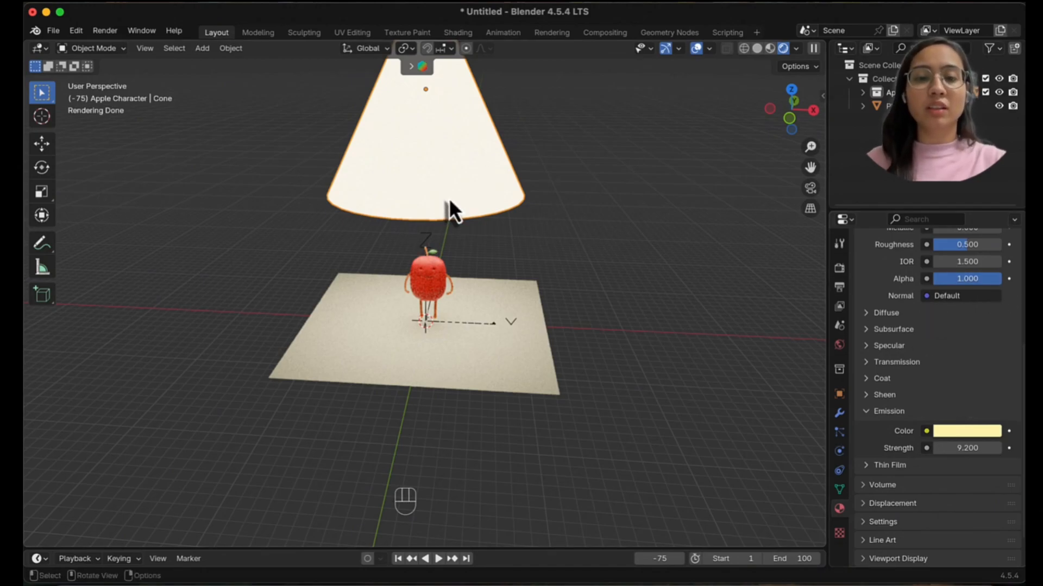
Lower the glowing cone along the global Z axis until it covers the apple character
key("g")
key("z")
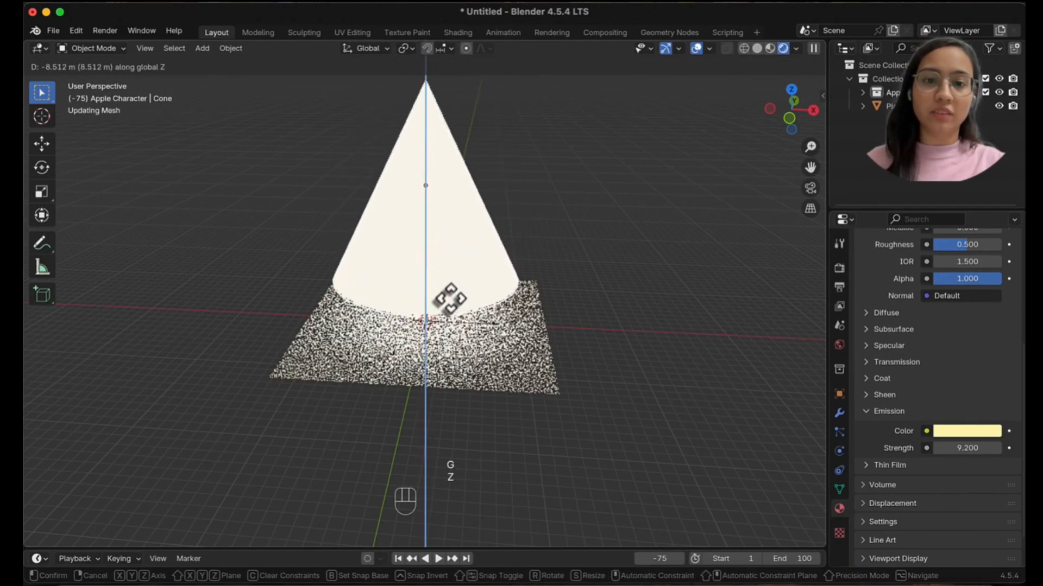
left_click(447, 304)
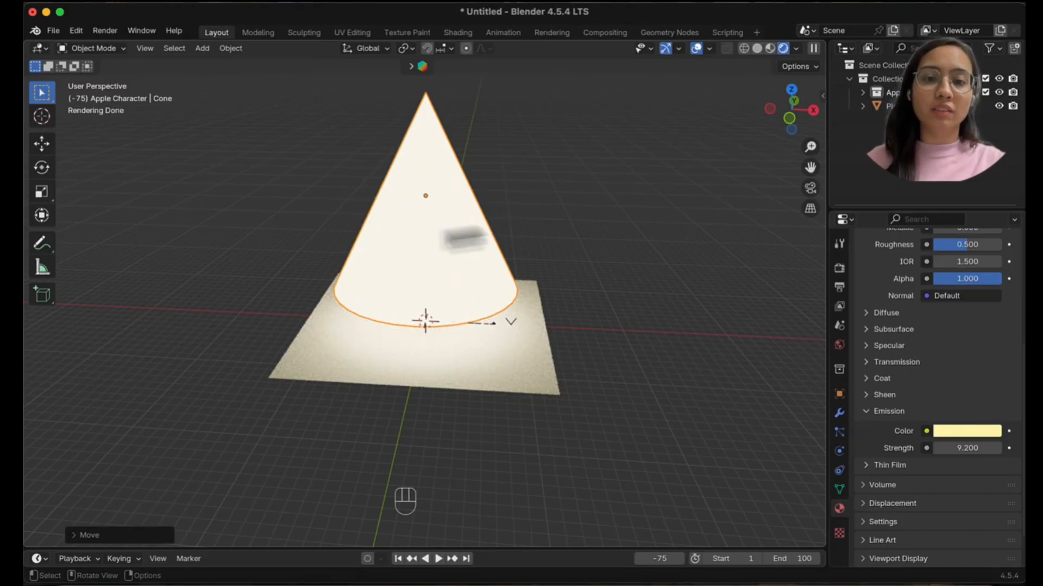
Reduce the cone material's alpha to 0.069 so the character shows through
left_click_drag(980, 281, 914, 300)
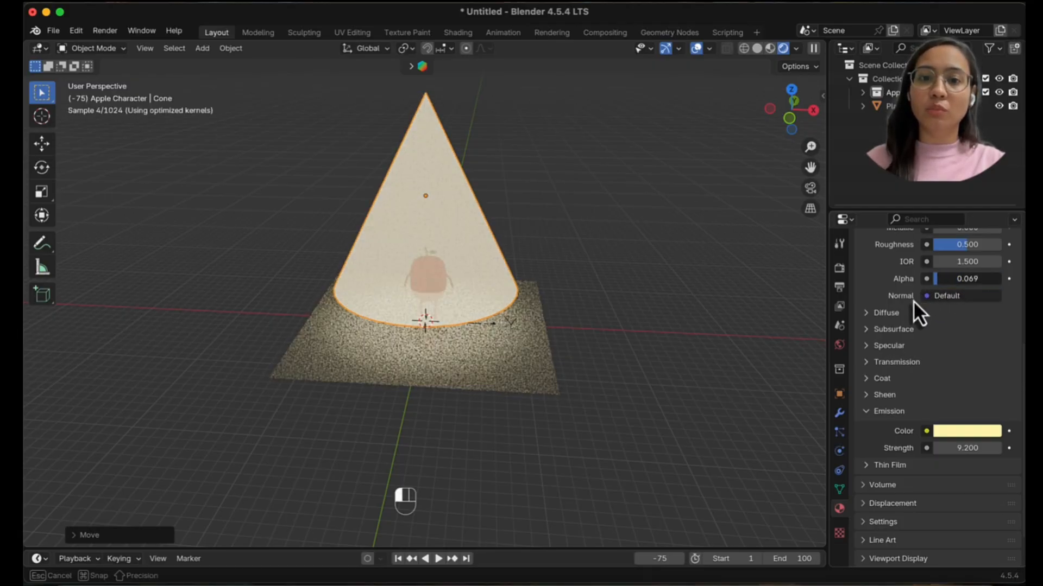
left_click(582, 314)
middle_click_drag(598, 289, 453, 261)
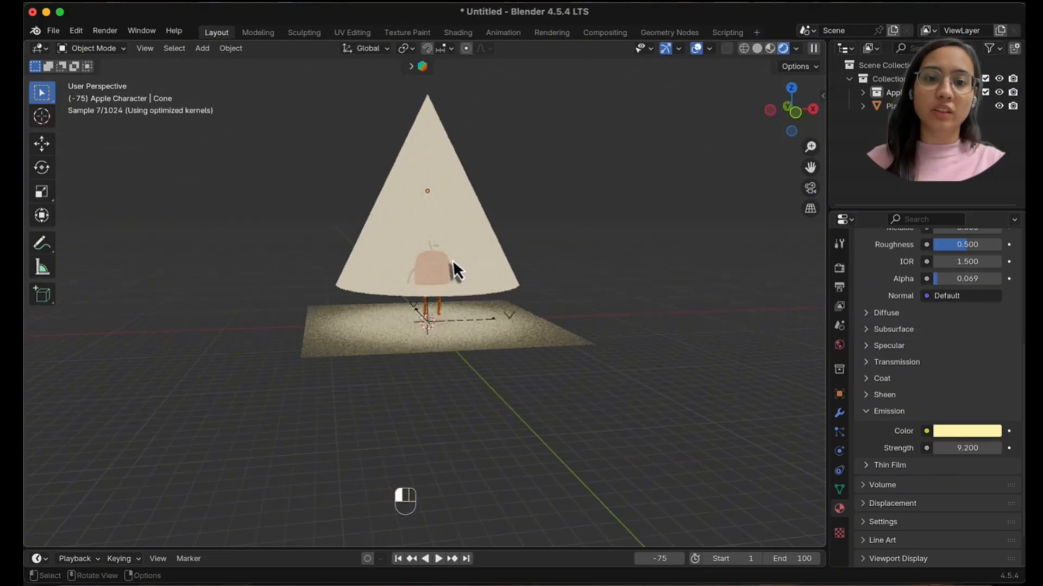
Select the cone and lower it along the global Z axis until its base reaches the floor plane
left_click(453, 262)
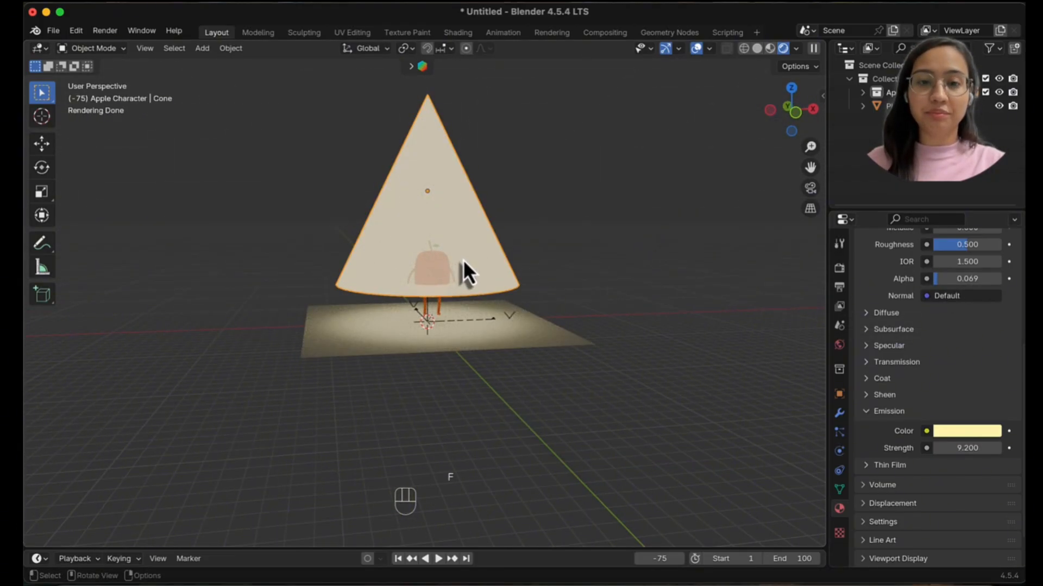
key("g")
key("z")
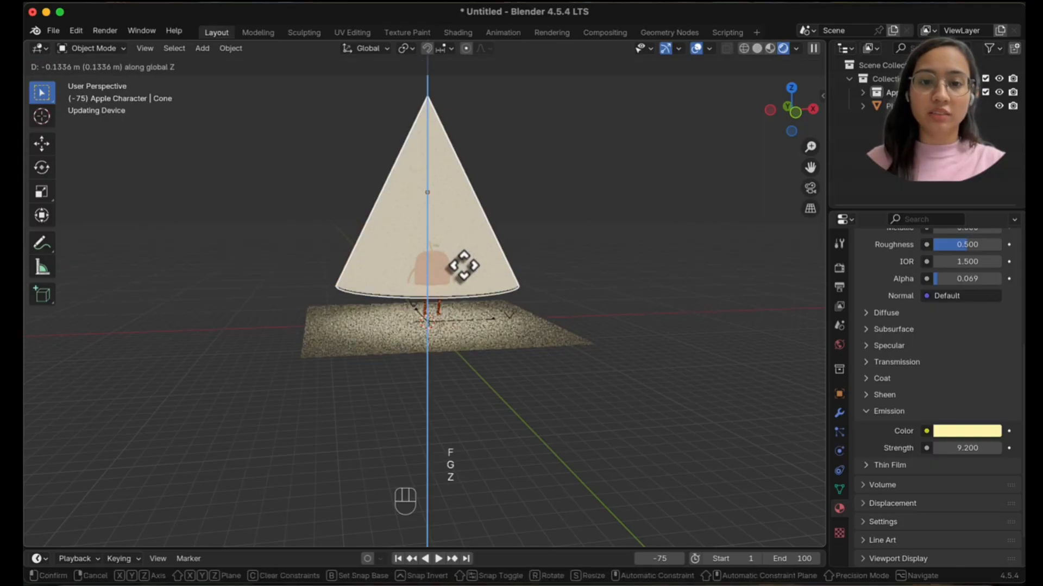
left_click(457, 302)
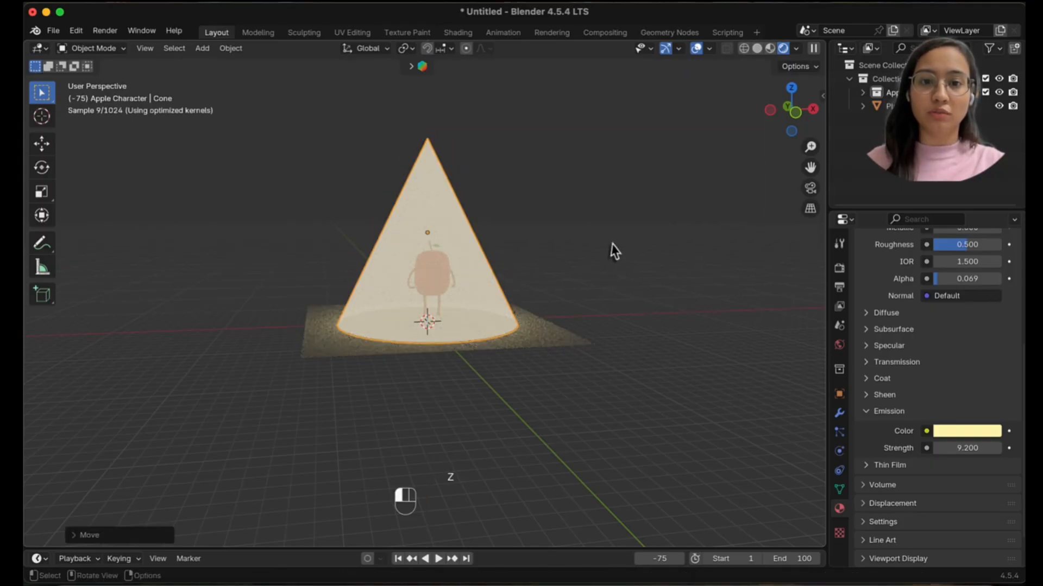
Try alpha values of 0 and 0.1 on the cone material, and set it to 0.05
mouse_move(598, 277)
middle_mouse_down()
mouse_move(520, 316)
mouse_move(531, 295)
mouse_move(581, 277)
middle_mouse_up()
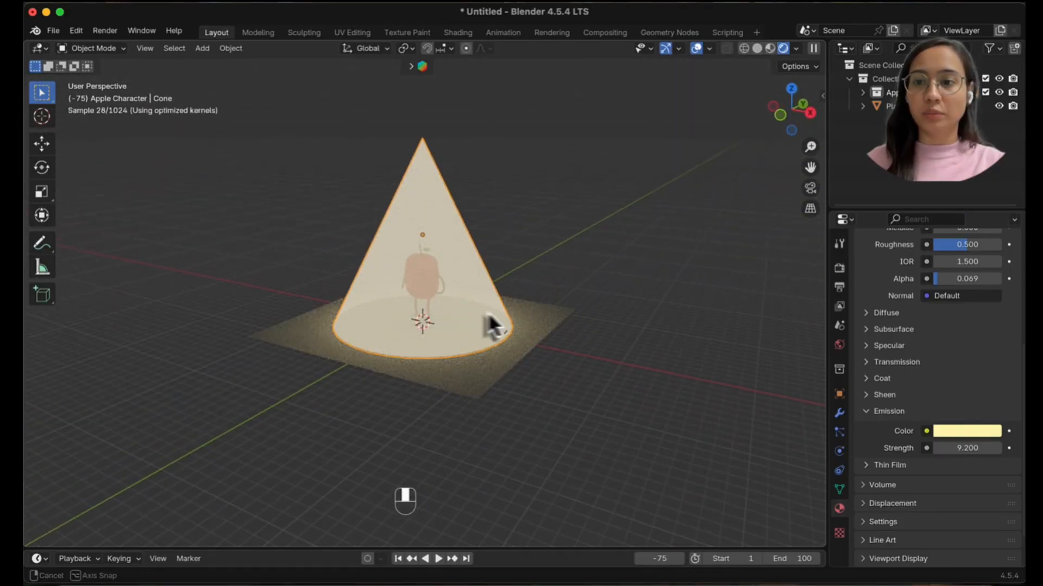
middle_click_drag(485, 312, 492, 311)
double_click(944, 278)
type("0")
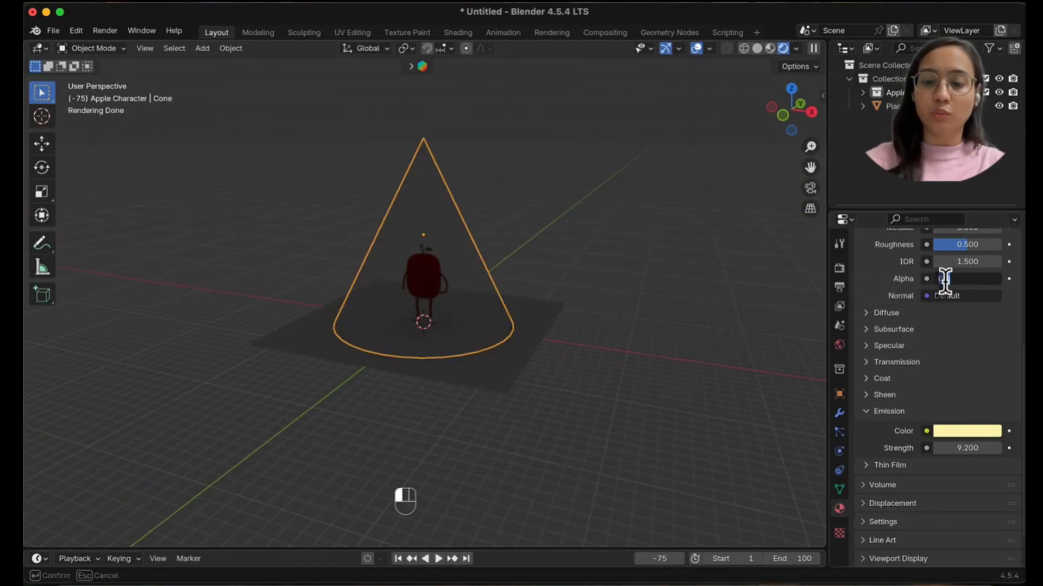
type(".1")
key("Return")
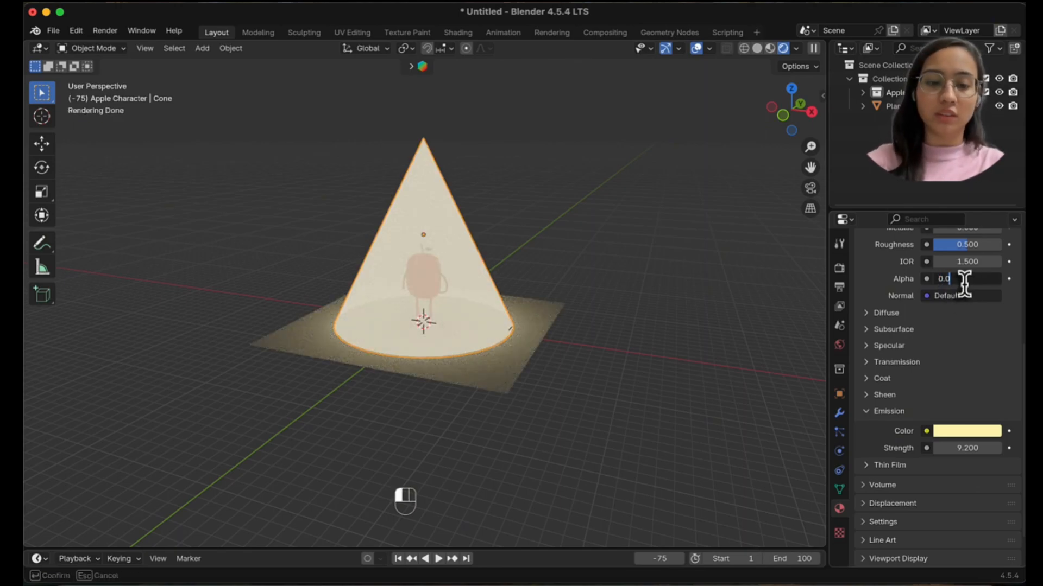
left_click(520, 356)
Examine the see-through cone's light on the apple character and floor plane from different angles and distances
middle_click_drag(643, 348, 447, 349)
scroll(546, 356, "up", 6)
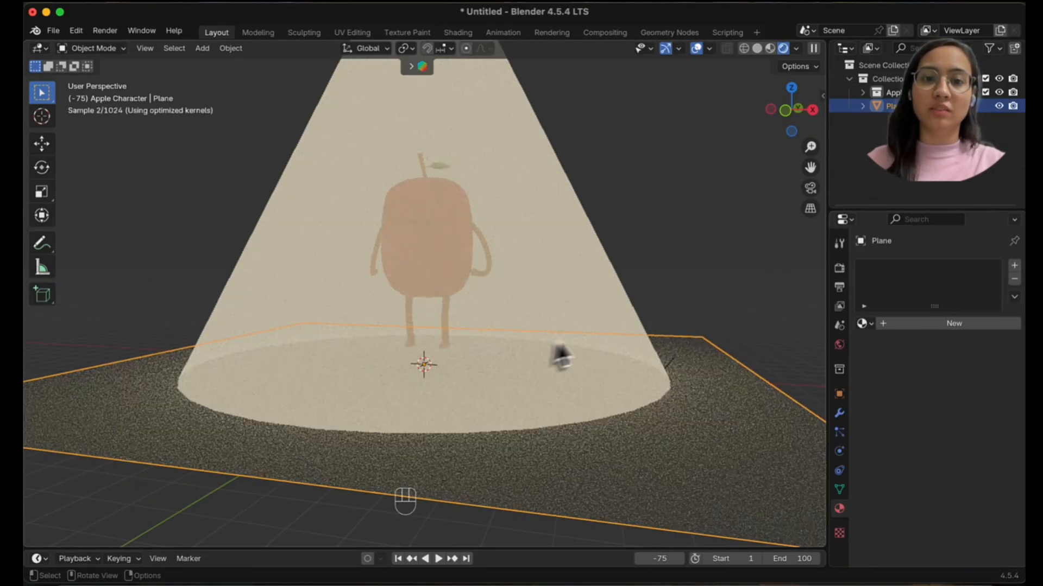
scroll(521, 387, "down", 6)
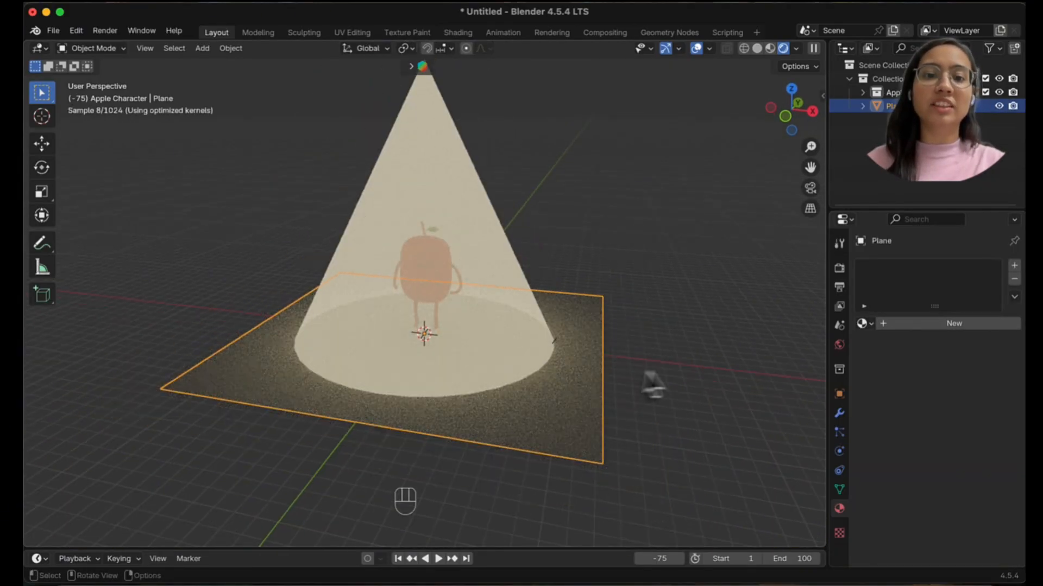
left_click(435, 328)
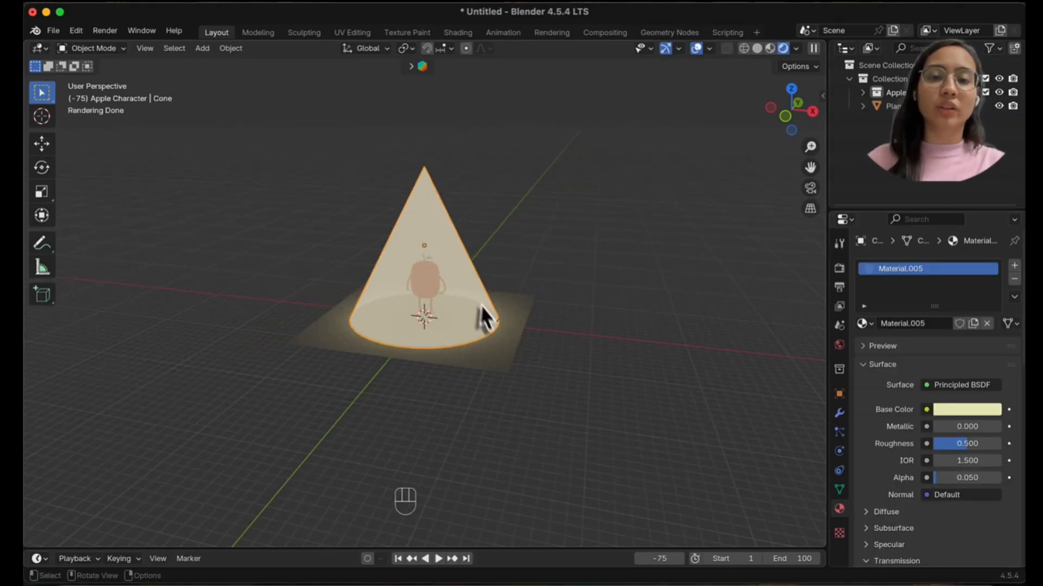
left_click(325, 324)
left_click(448, 294)
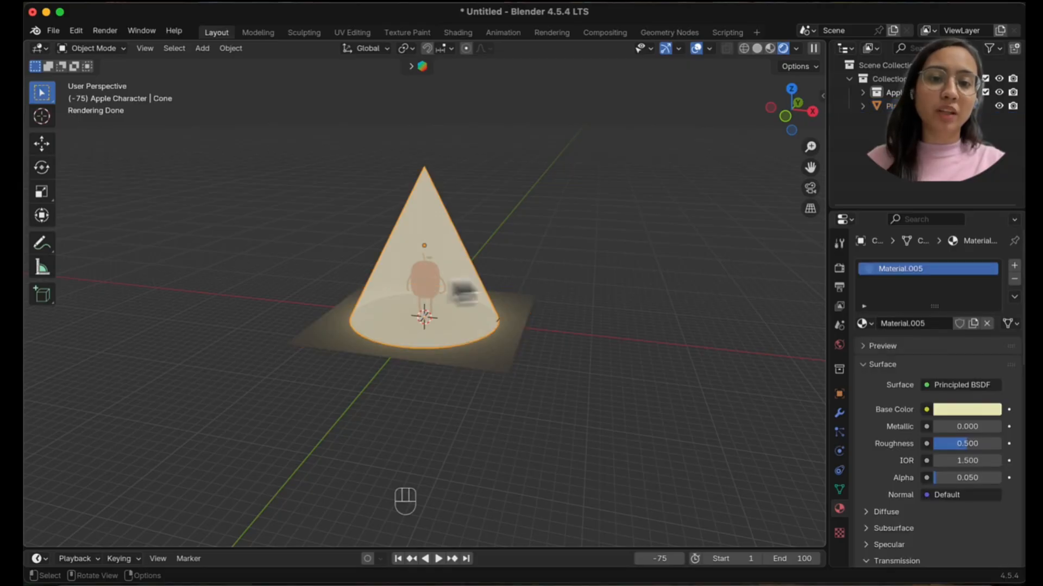
middle_click_drag(538, 272, 476, 296)
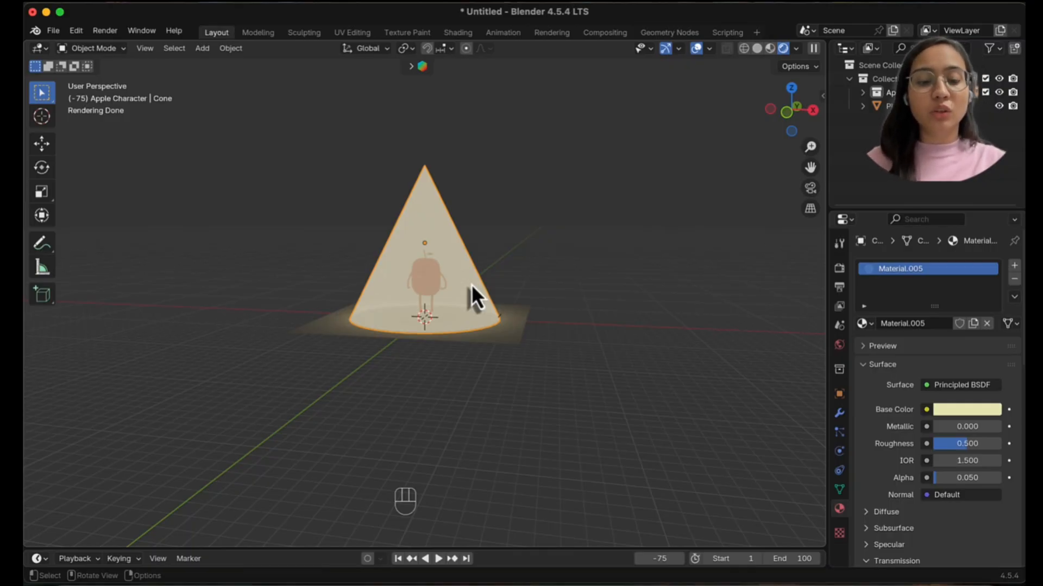
Raise the cone along the global Z axis until it hangs above the apple character
key("g")
key("z")
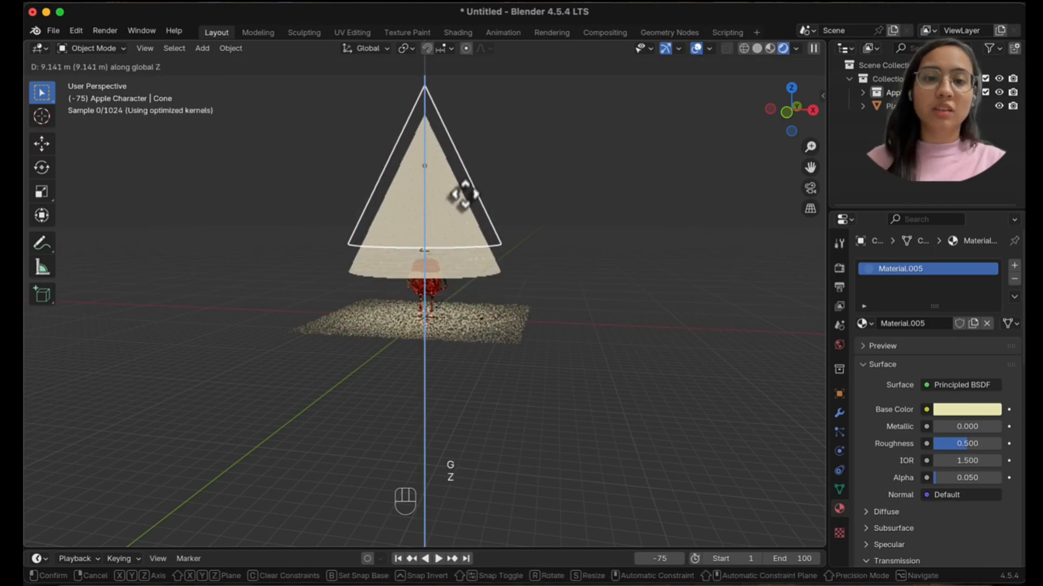
left_click(461, 181)
middle_click_drag(581, 275, 452, 211)
middle_click_drag(515, 224, 500, 223)
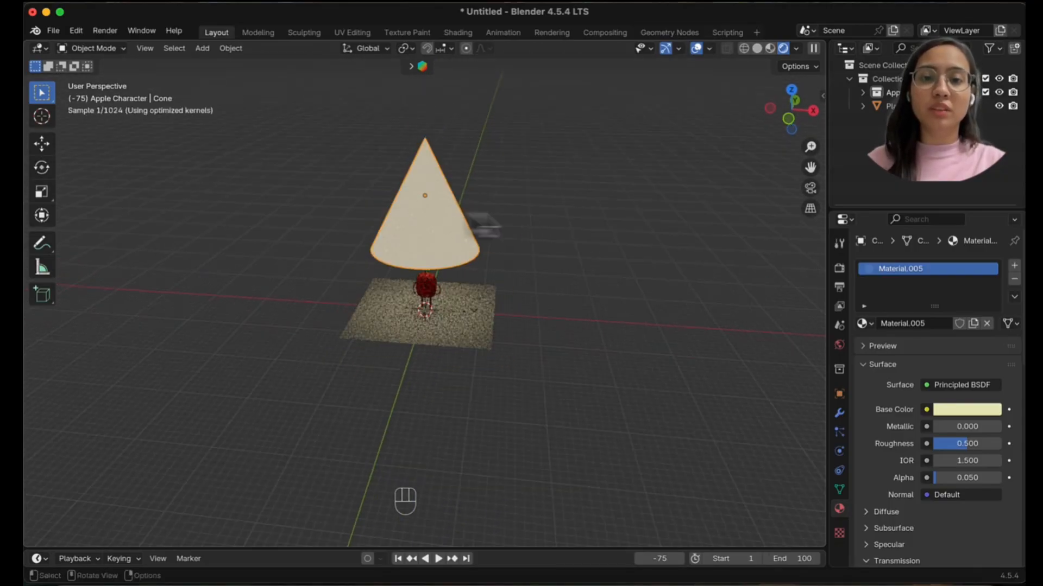
Delete the cone and add a mesh plane in its place
key("x")
left_click(454, 213)
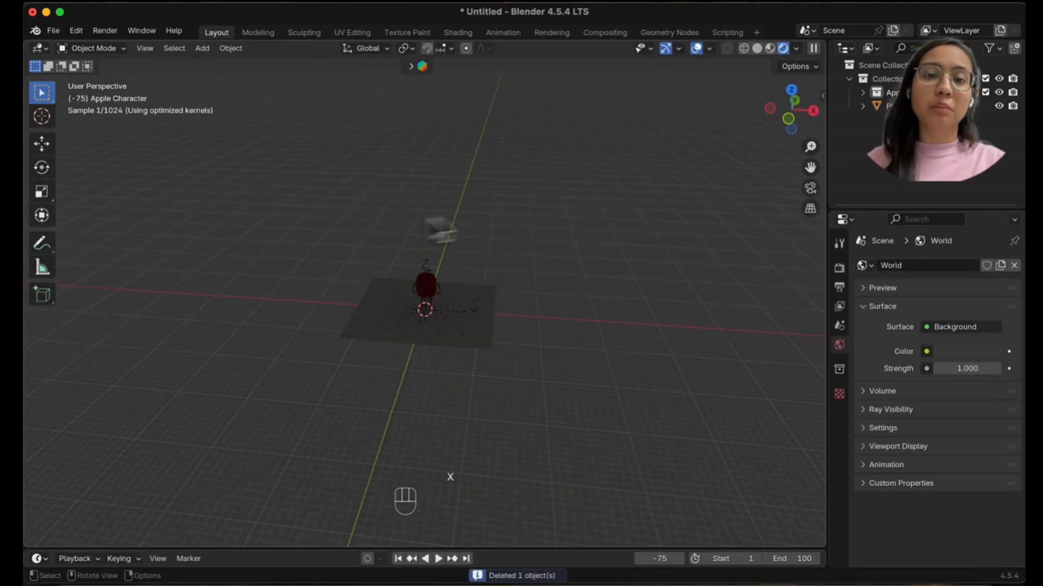
key("shift+a")
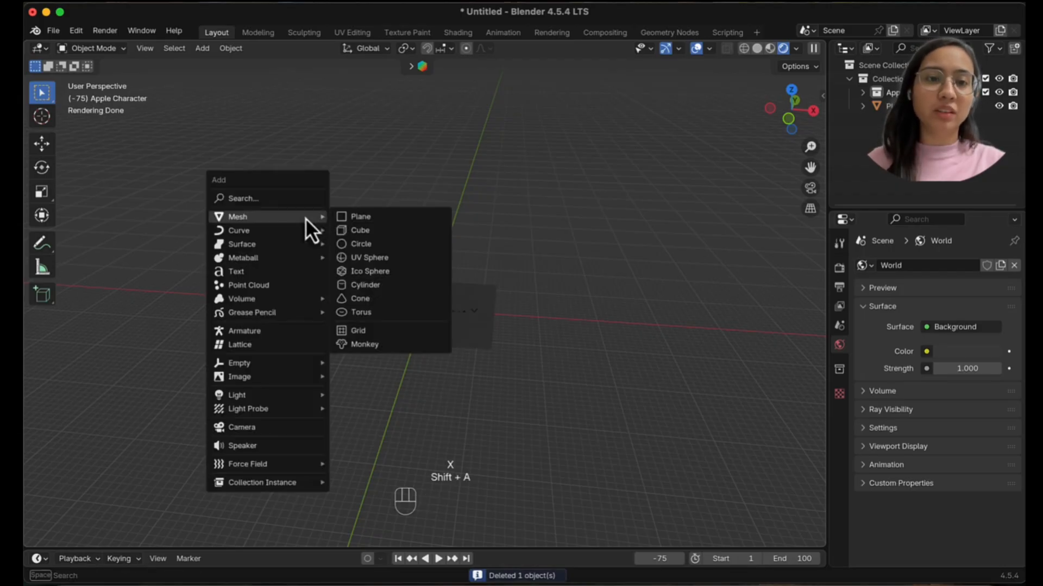
left_click(383, 219)
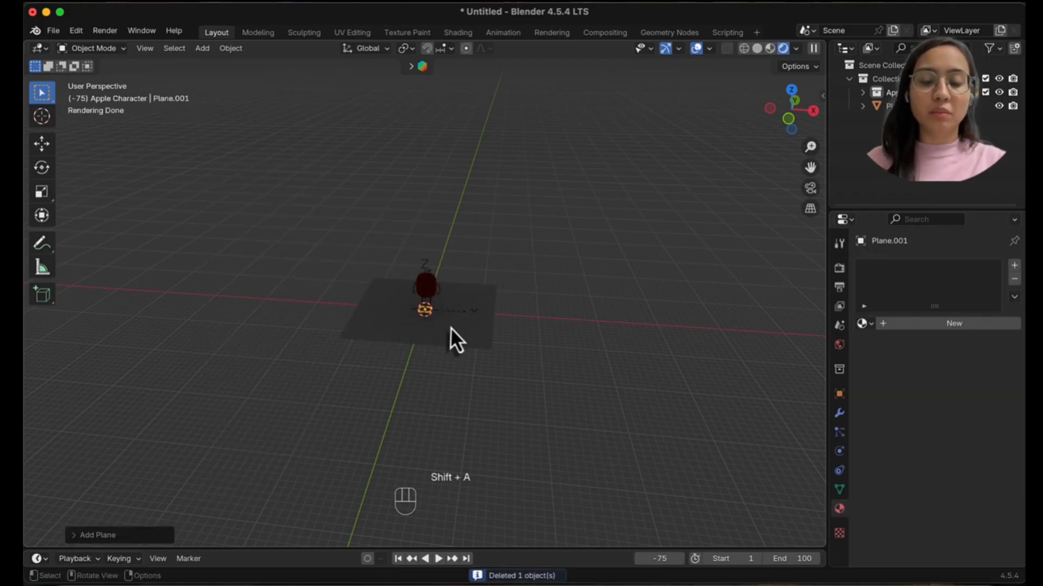
Scale the new plane up to roughly a third of the floor's width and move it above the apple character
key("g")
key("s")
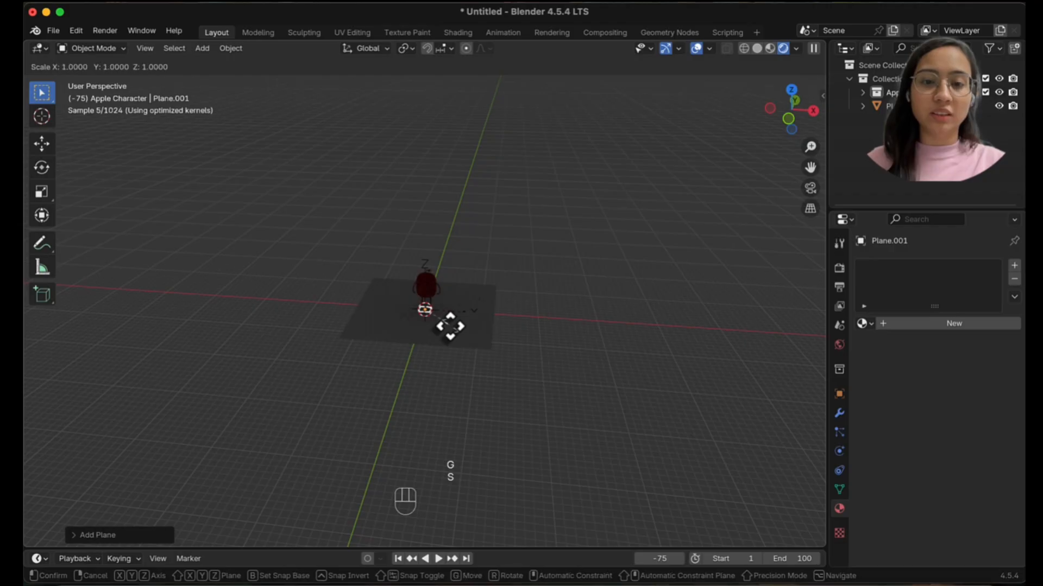
left_click(538, 358)
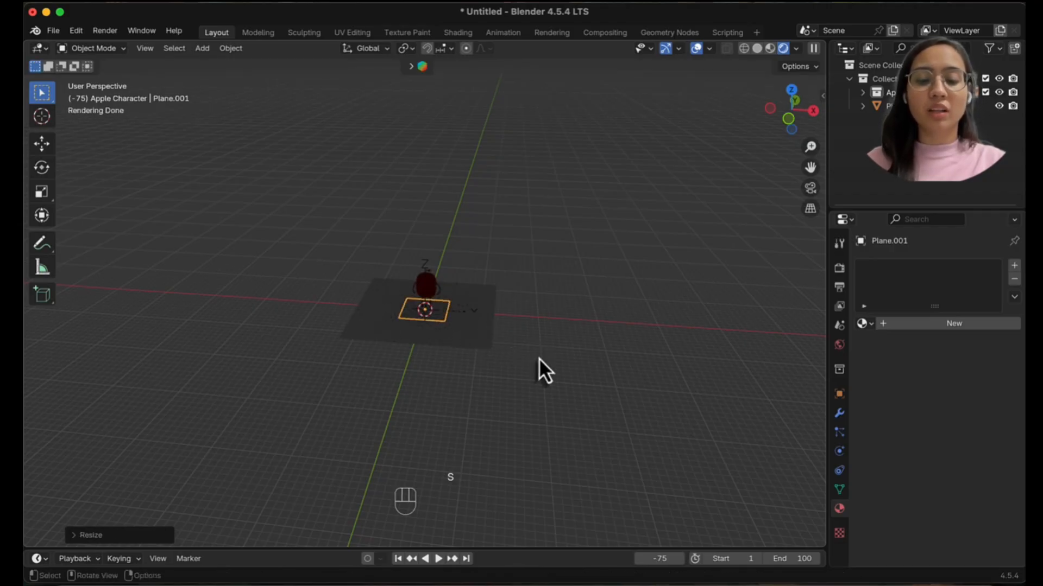
key("g")
left_click(543, 268)
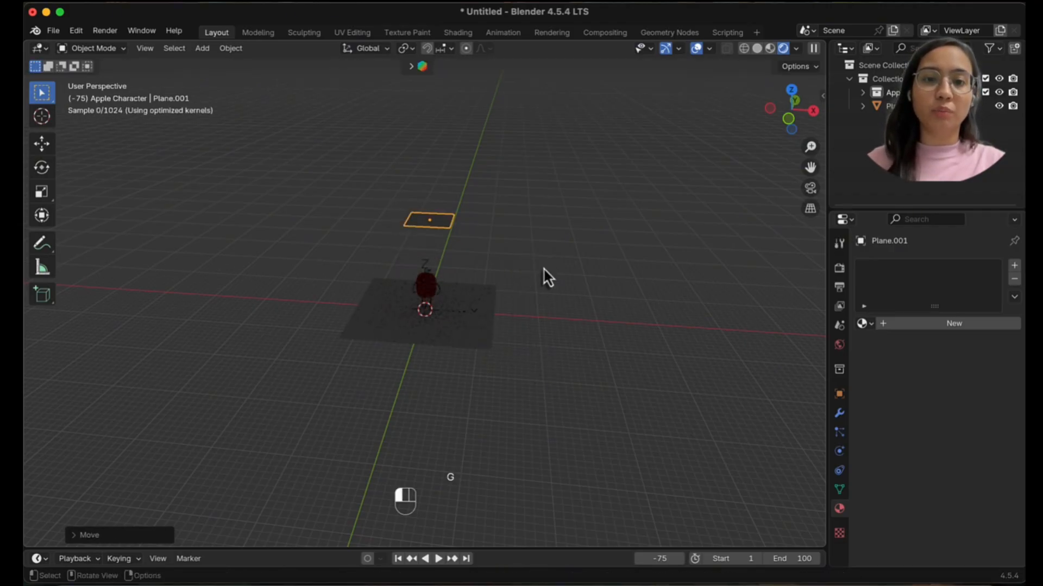
Move the small plane sideways past the character's head and tilt it diagonally beside the character
key("g")
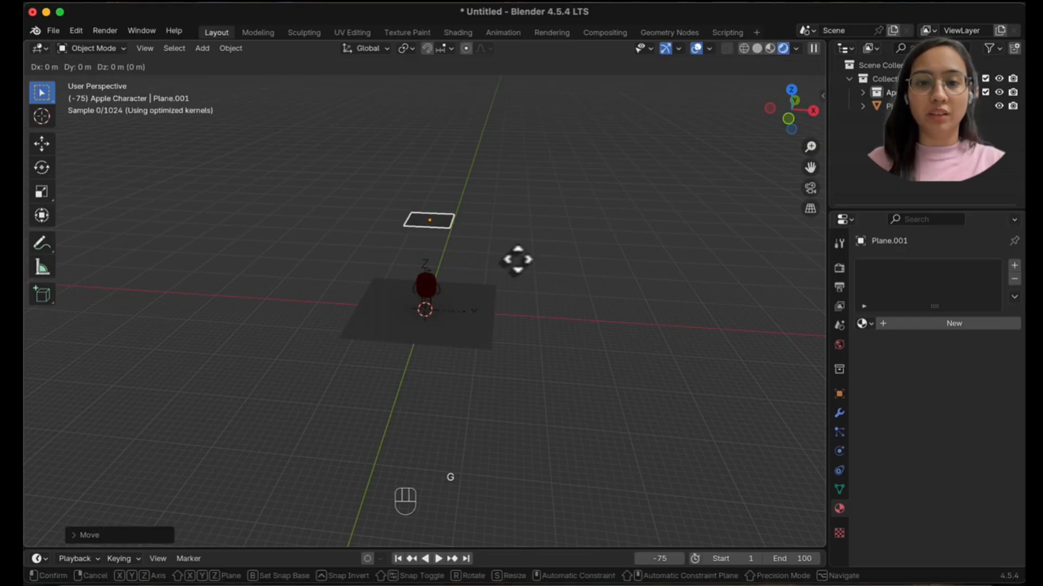
left_click(562, 281)
key("r")
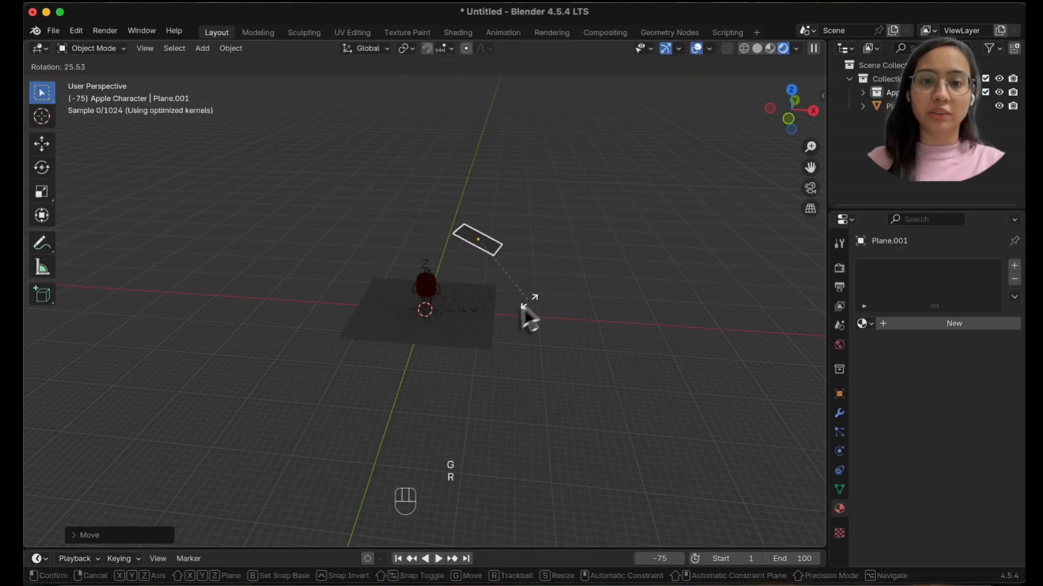
left_click(500, 314)
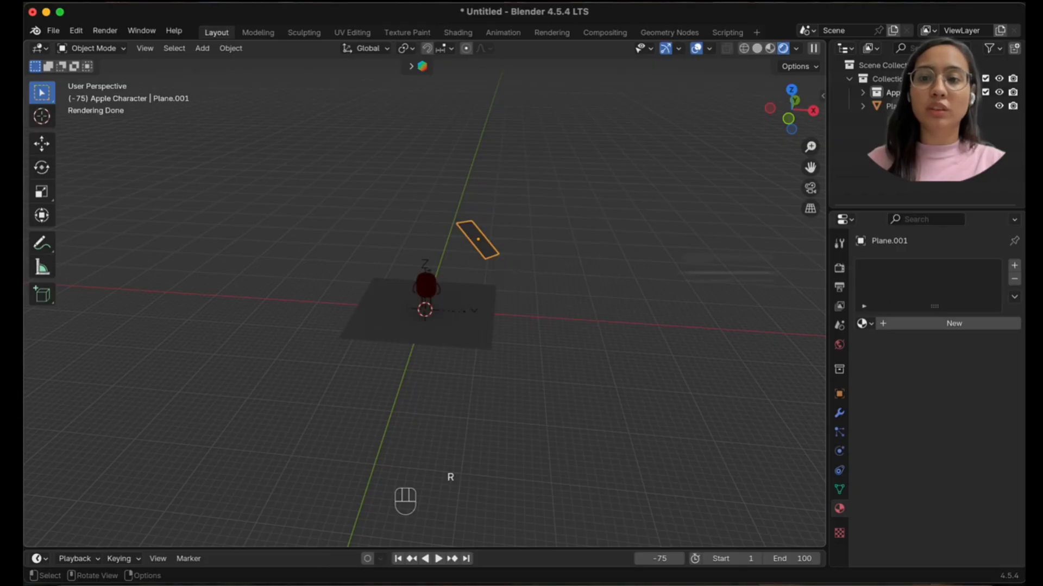
Give the tilted plane a new material and switch its surface shader to Emission
left_click(911, 325)
left_click(970, 413)
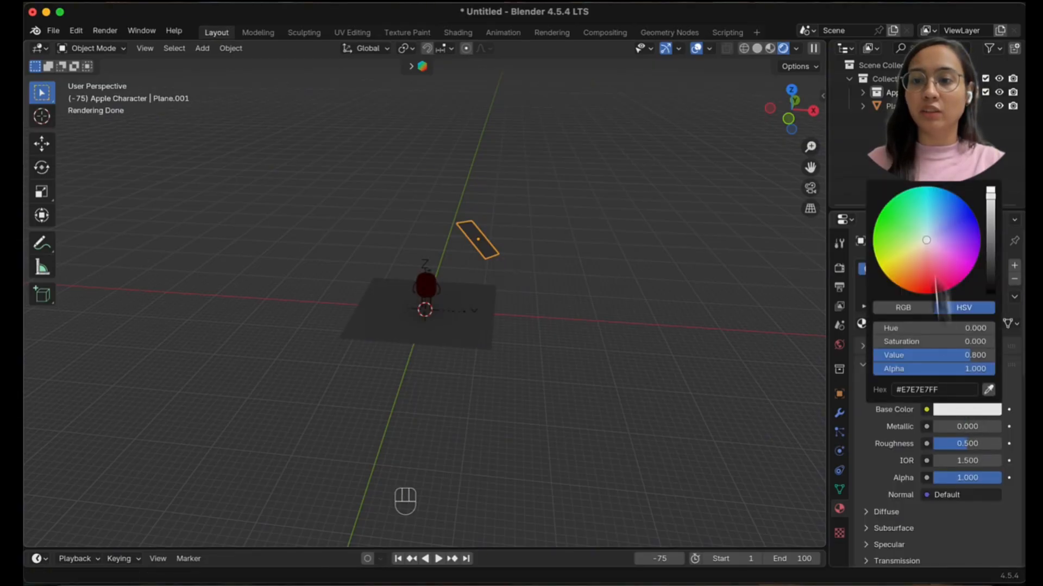
left_click(920, 252)
left_click(913, 253)
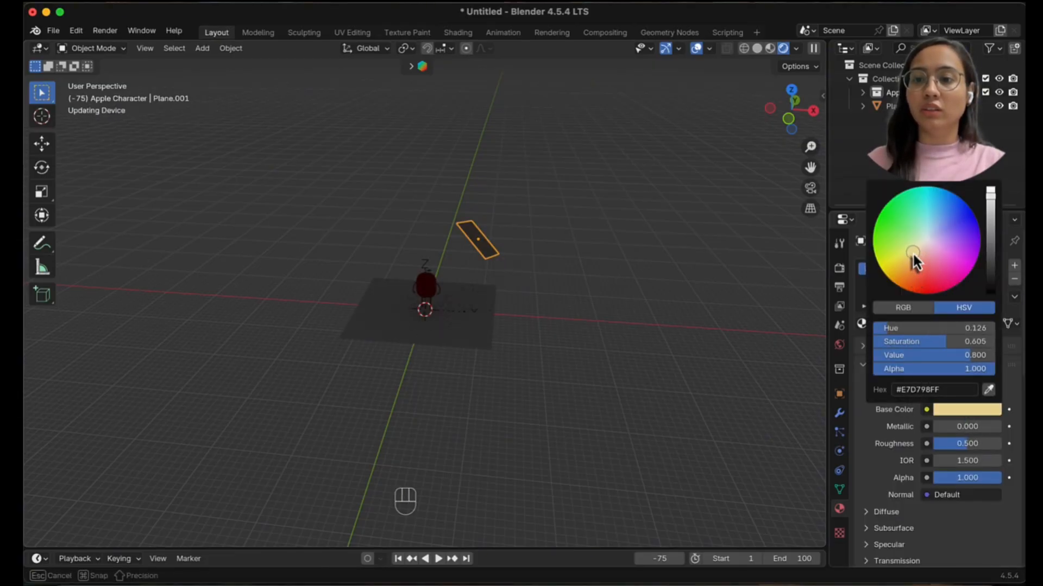
left_click(929, 385)
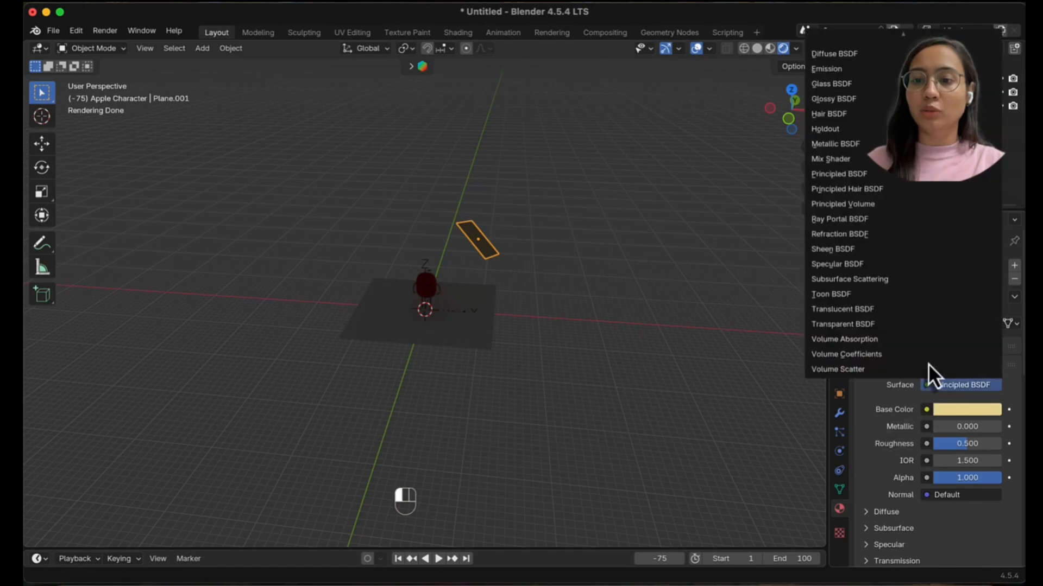
left_click(841, 70)
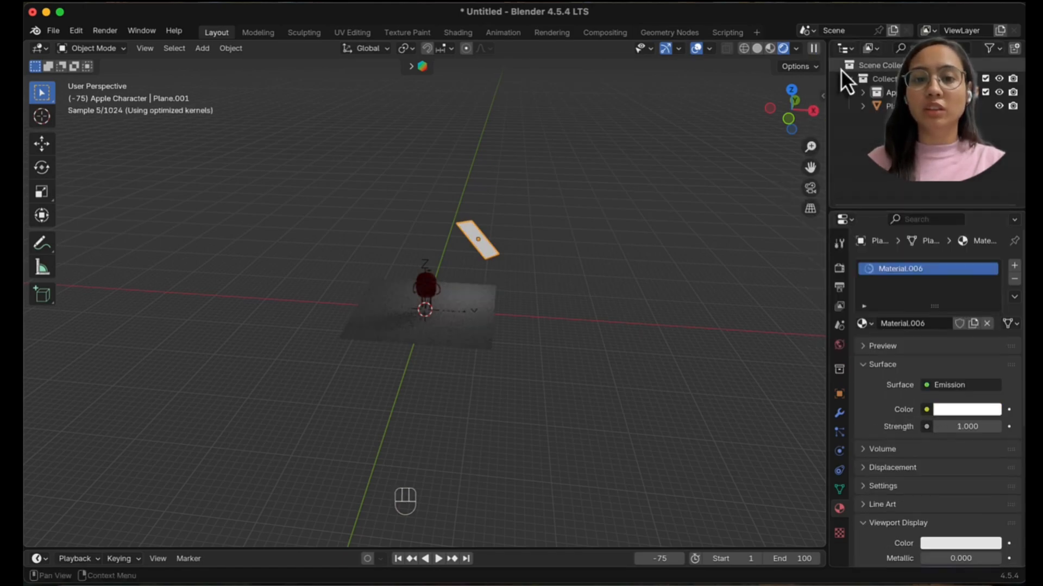
Move the emissive plane down and slightly closer to the apple character's side
scroll(596, 274, "up", 3)
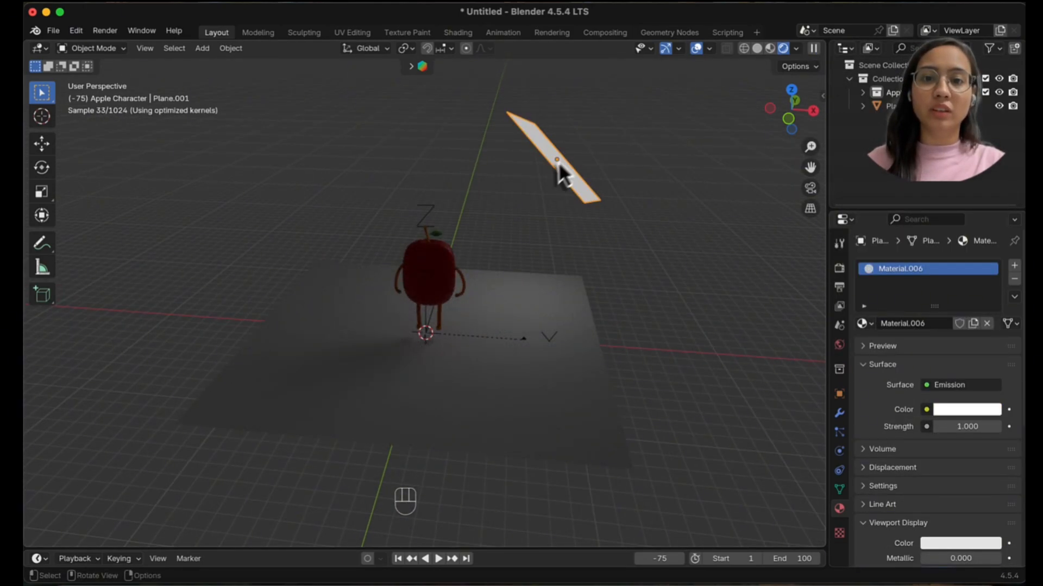
key("g")
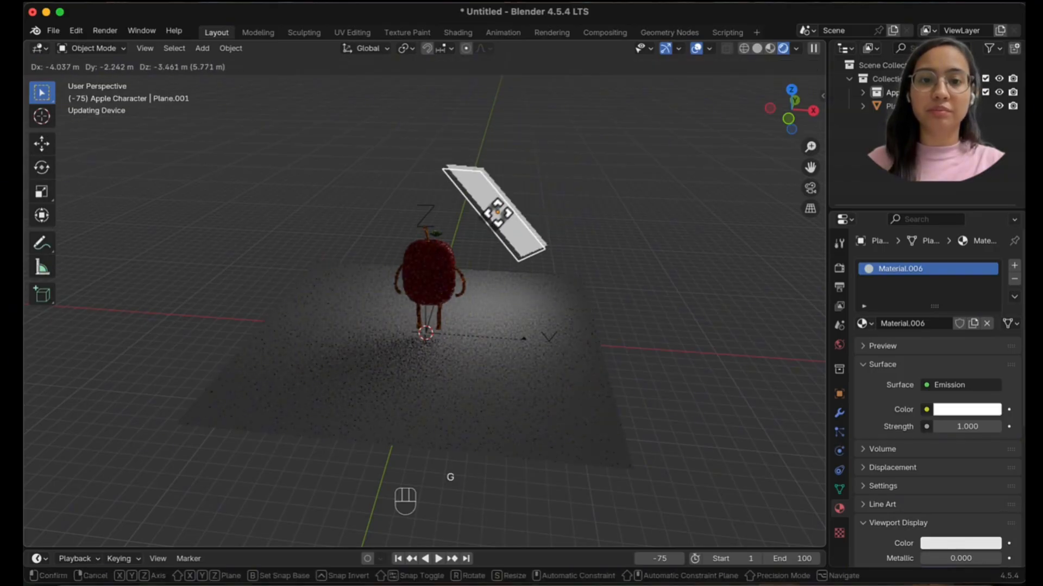
left_click(495, 219)
key("g")
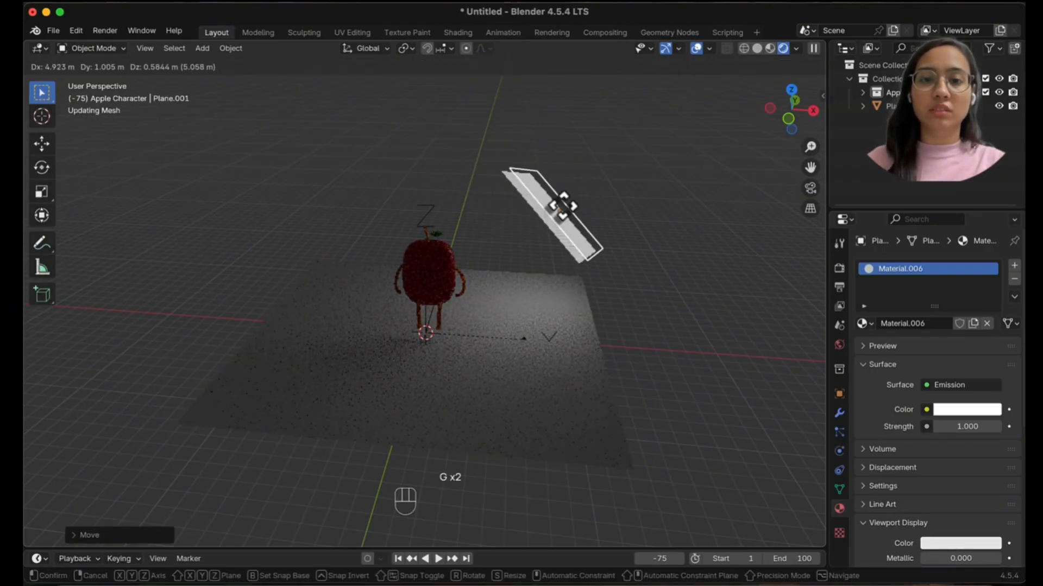
left_click(537, 226)
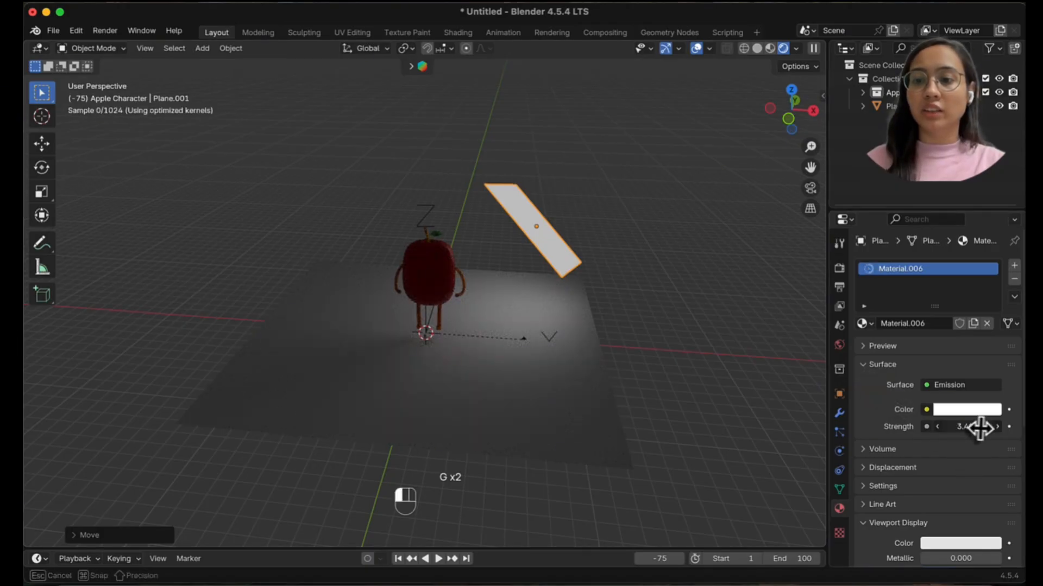
Raise the plane material's emission strength to 34.4
left_click_drag(980, 425, 1017, 426)
middle_click_drag(600, 333, 624, 354)
left_click_drag(963, 425, 992, 426)
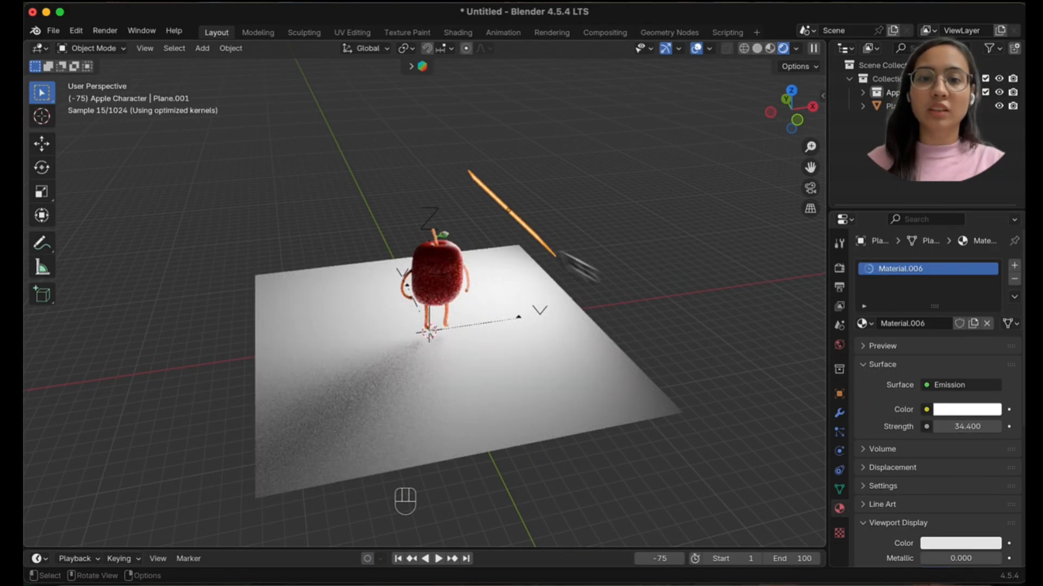
Scale the emissive plane up to about three times its size and move it up and away, beyond the floor's side edge
middle_click_drag(570, 233, 549, 234)
left_click(549, 234)
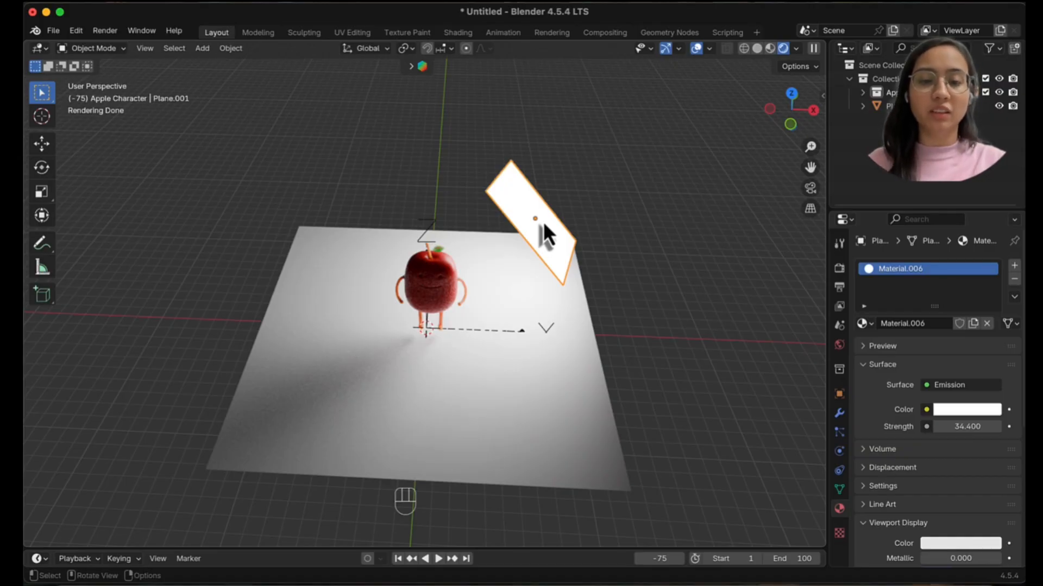
key("s")
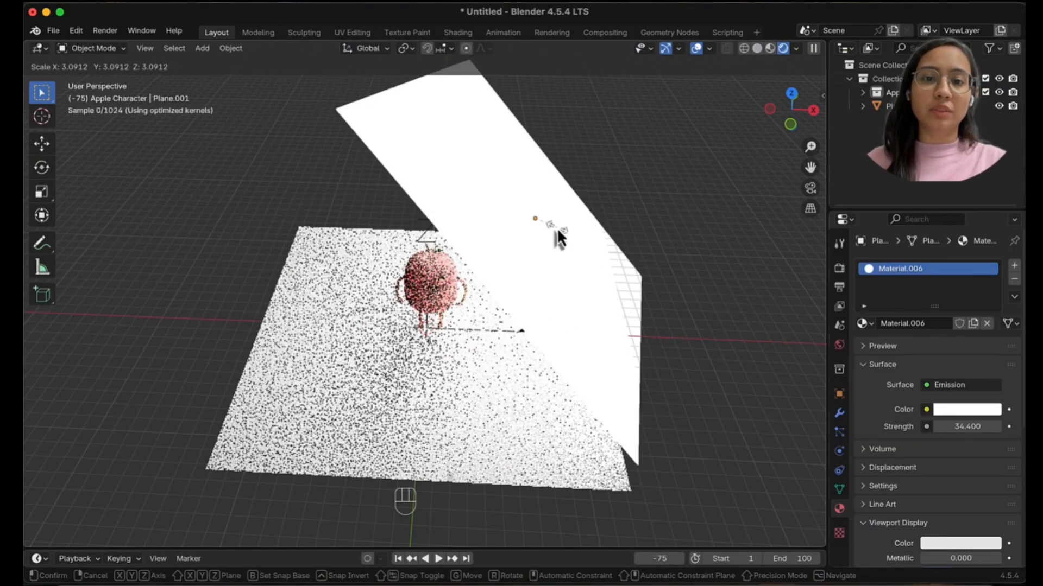
left_click(558, 229)
key("g")
left_click(676, 182)
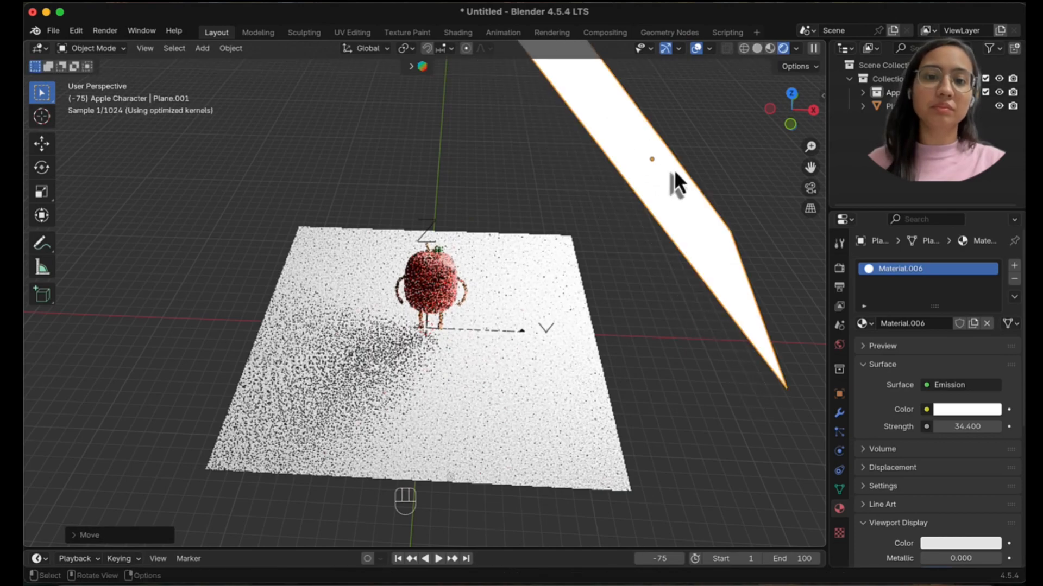
middle_click_drag(651, 372, 657, 339)
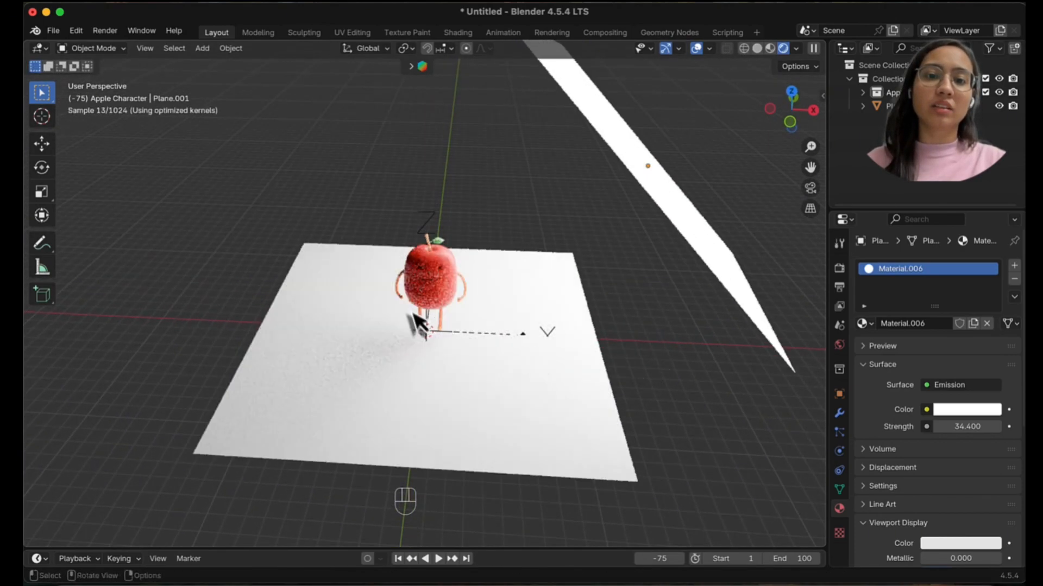
Change the plane's emission color to a warm pale yellow
left_click(965, 411)
left_click(909, 253)
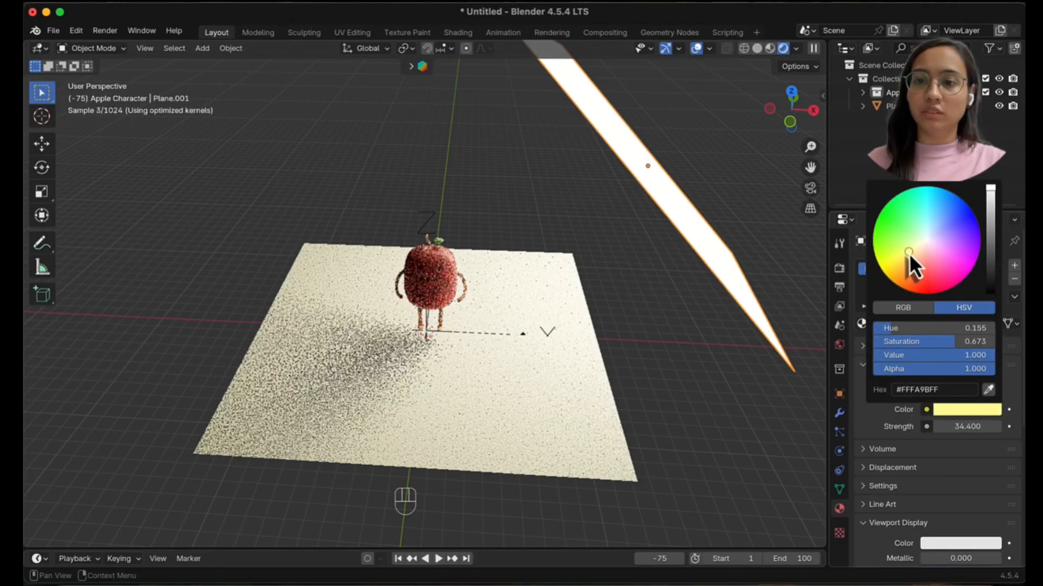
left_click(914, 246)
left_click(914, 252)
middle_click_drag(681, 345, 461, 375)
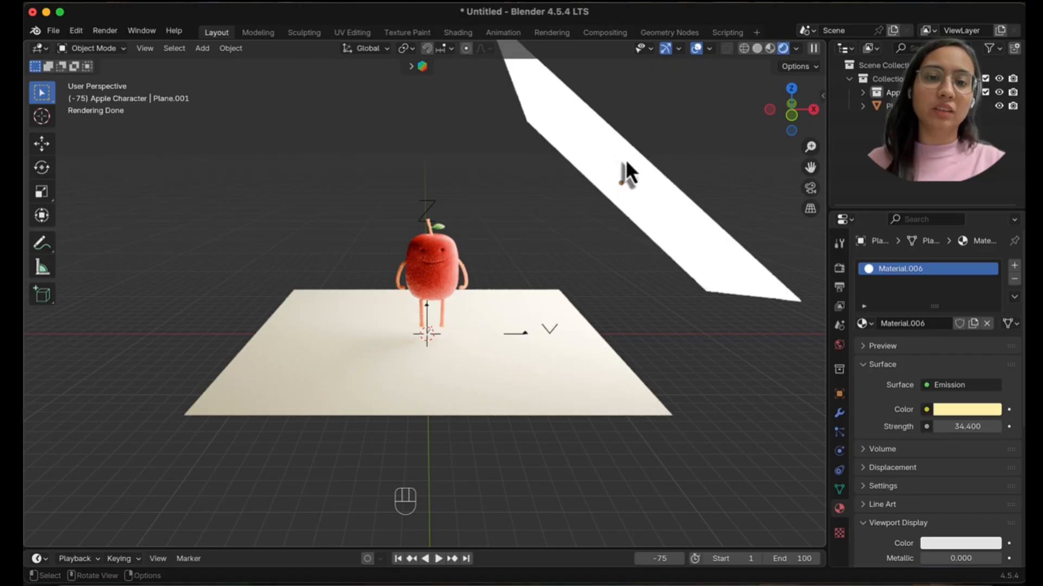
Try a smaller emissive plane at roughly half its size and scale it back up into a large panel
left_click(668, 214)
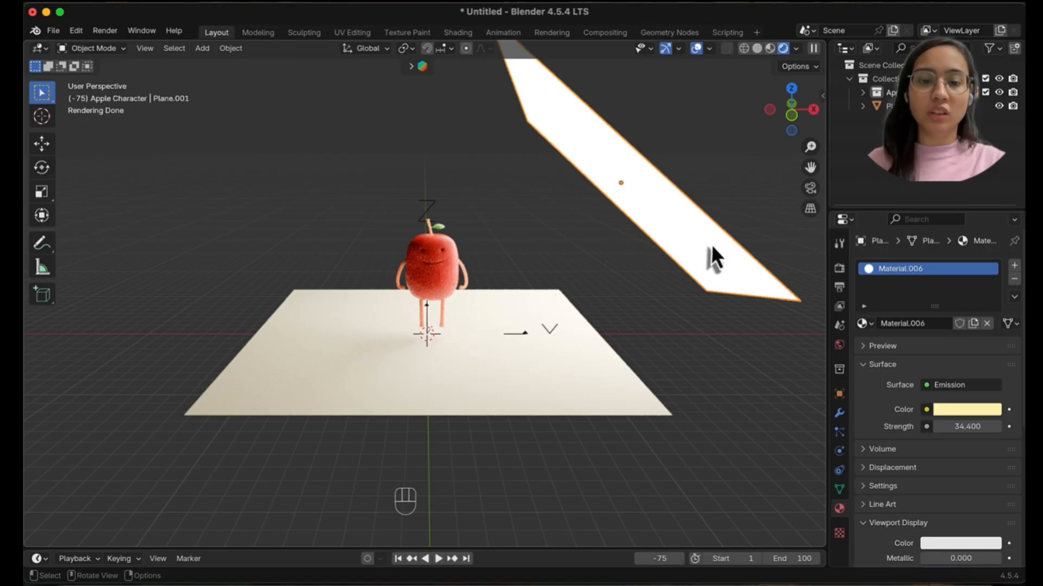
key("s")
left_click(692, 218)
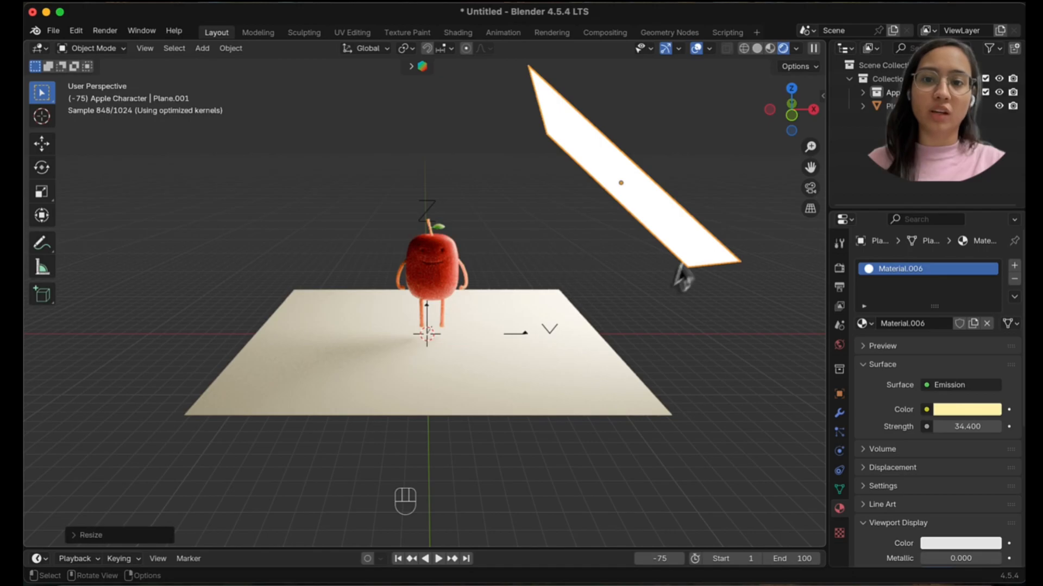
key("s")
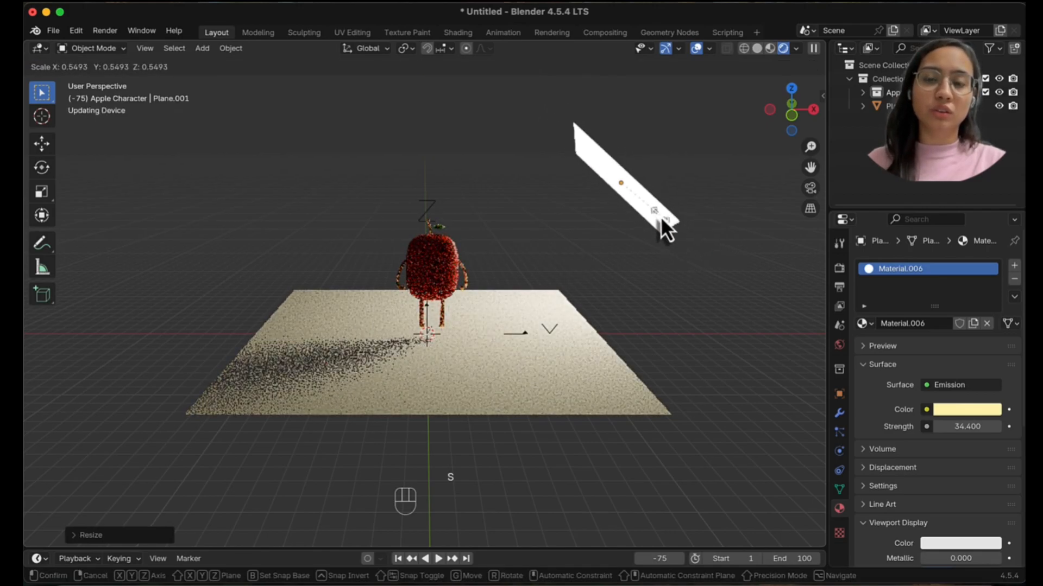
left_click(660, 216)
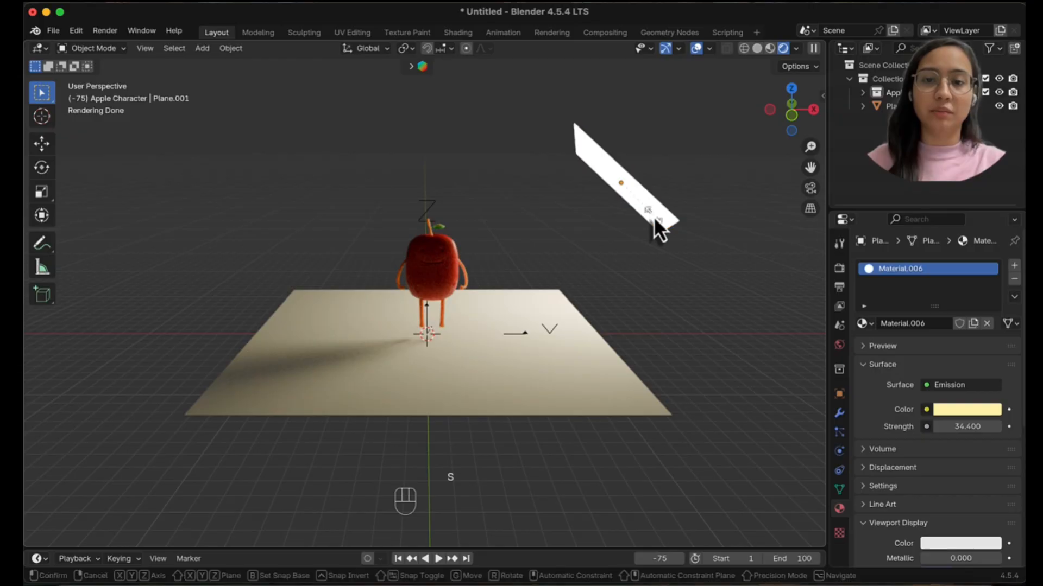
key("s")
left_click(663, 226)
In top view, move the emissive plane about 13.6 m along negative Y, over the floor's front corner on the positive X side
middle_click_drag(668, 278, 802, 191)
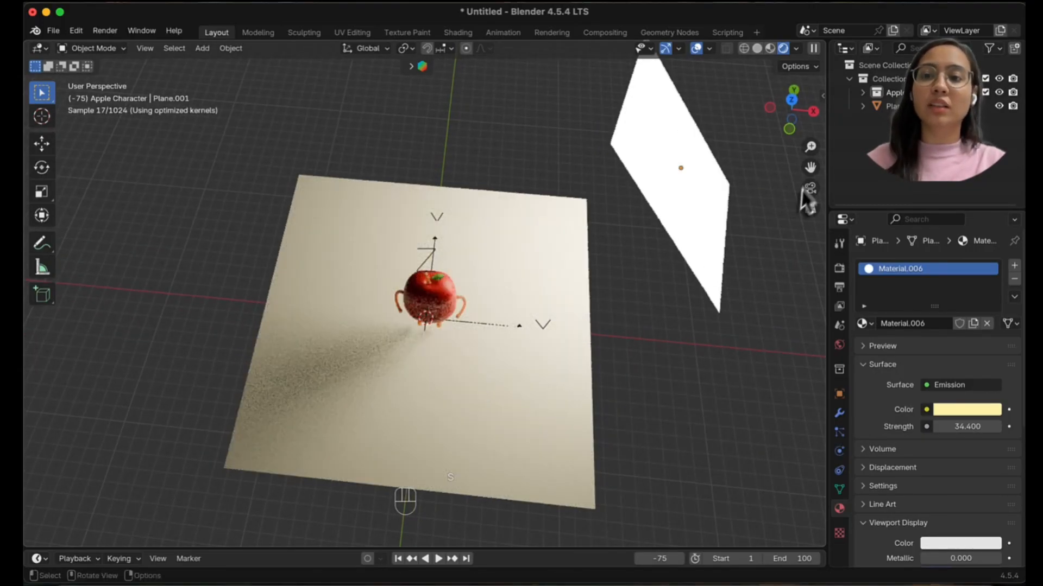
left_click(791, 101)
left_click(669, 209)
key("g")
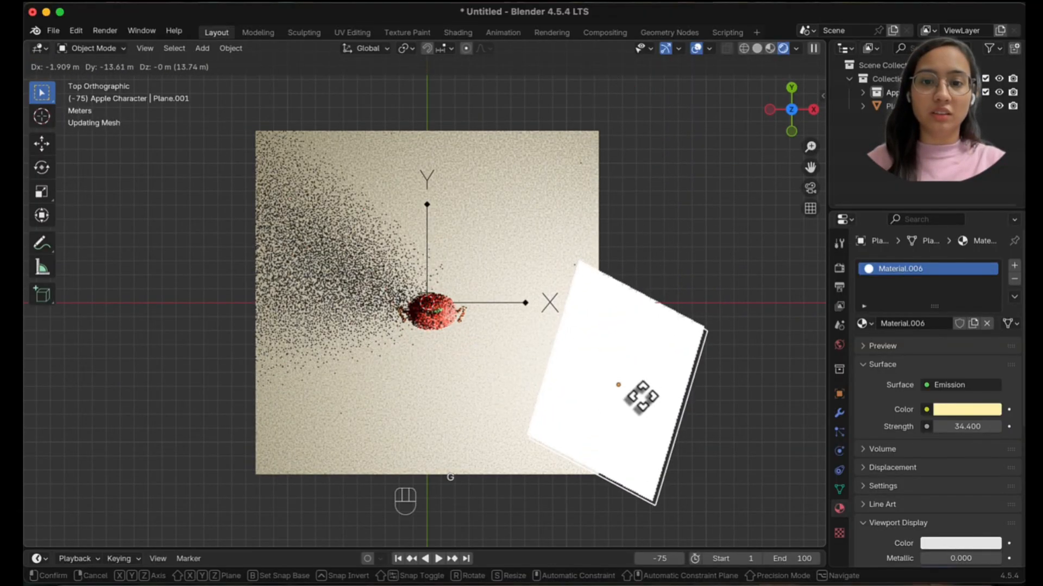
left_click(643, 400)
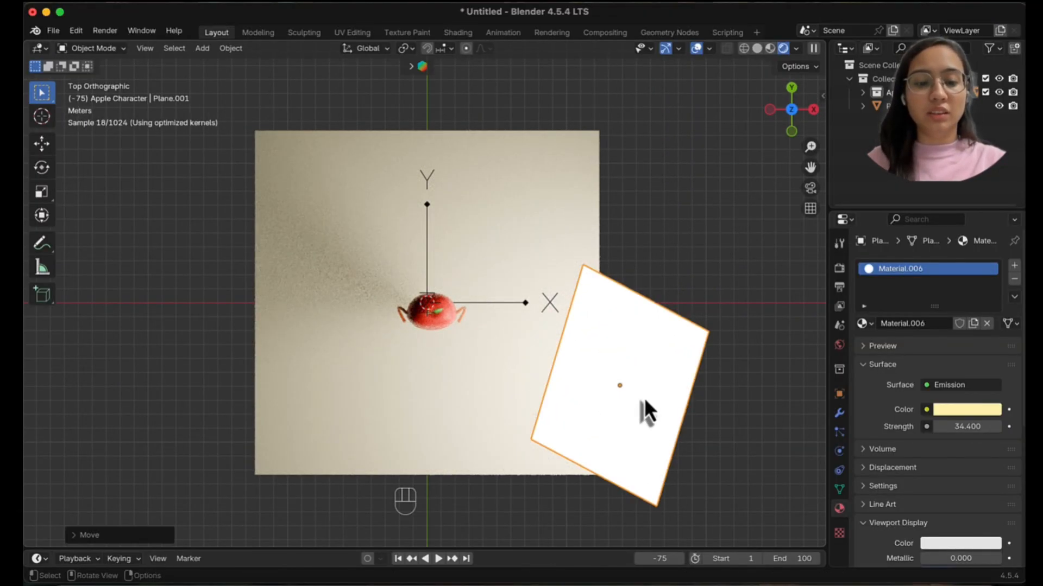
Duplicate the emissive plane and place the copy about 28 m along negative X, on the character's opposite side
key("shift+d")
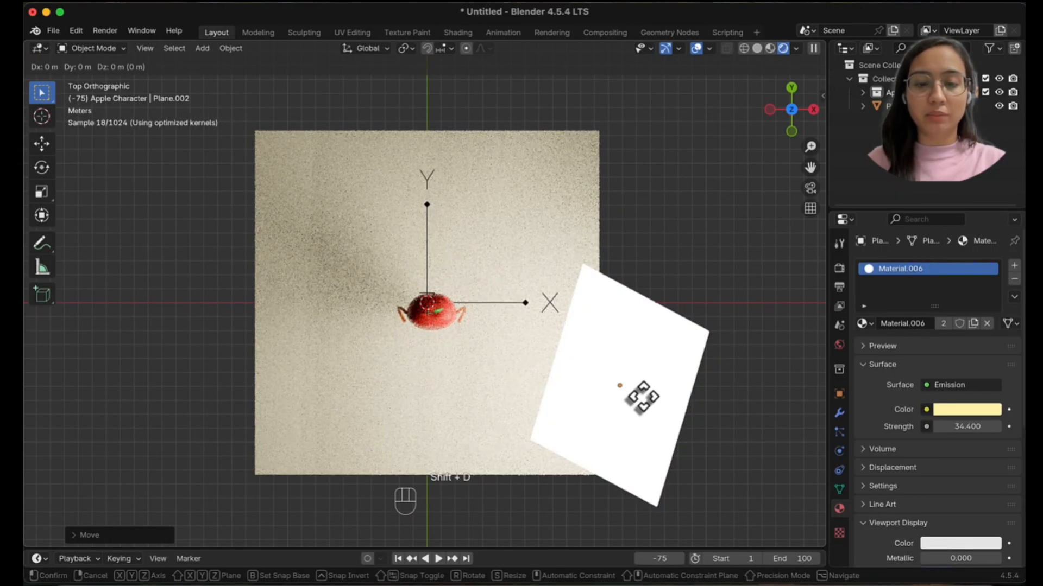
key("g")
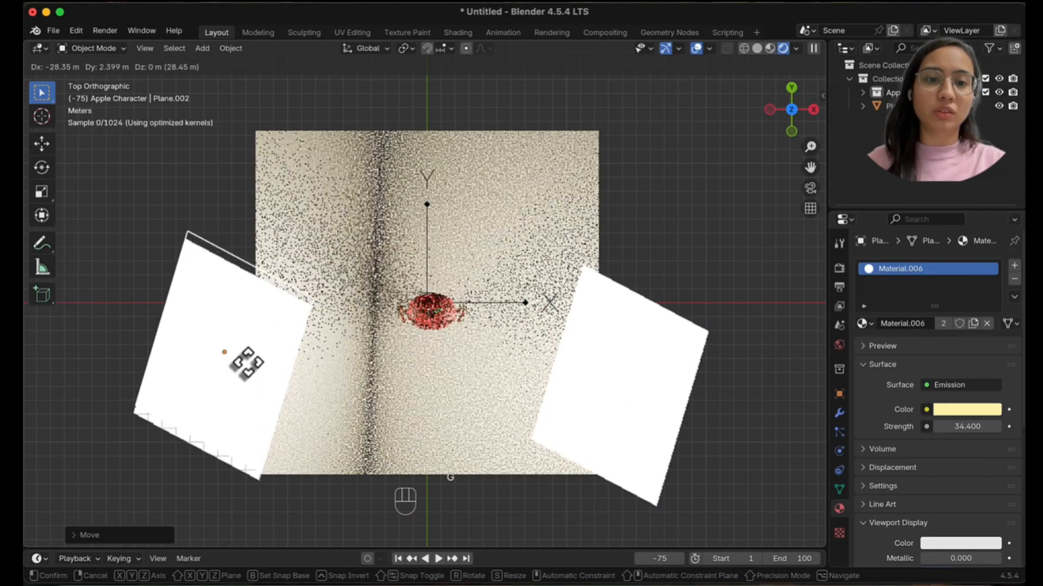
left_click(247, 363)
Scale the copied plane to about 0.47 and lower the shared material's emission strength to 6.8
key("s")
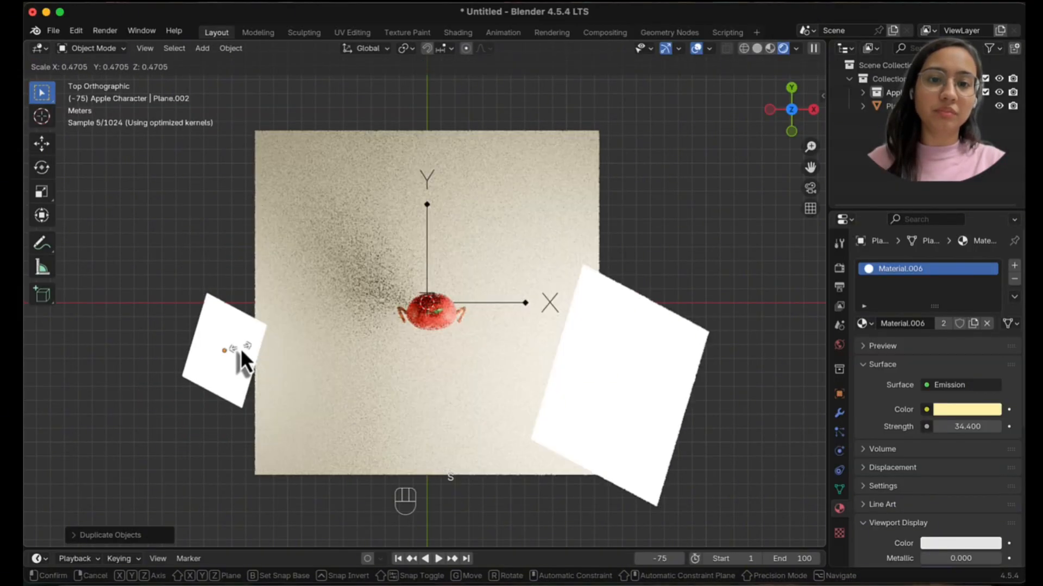
left_click(241, 350)
left_click_drag(966, 428, 866, 429)
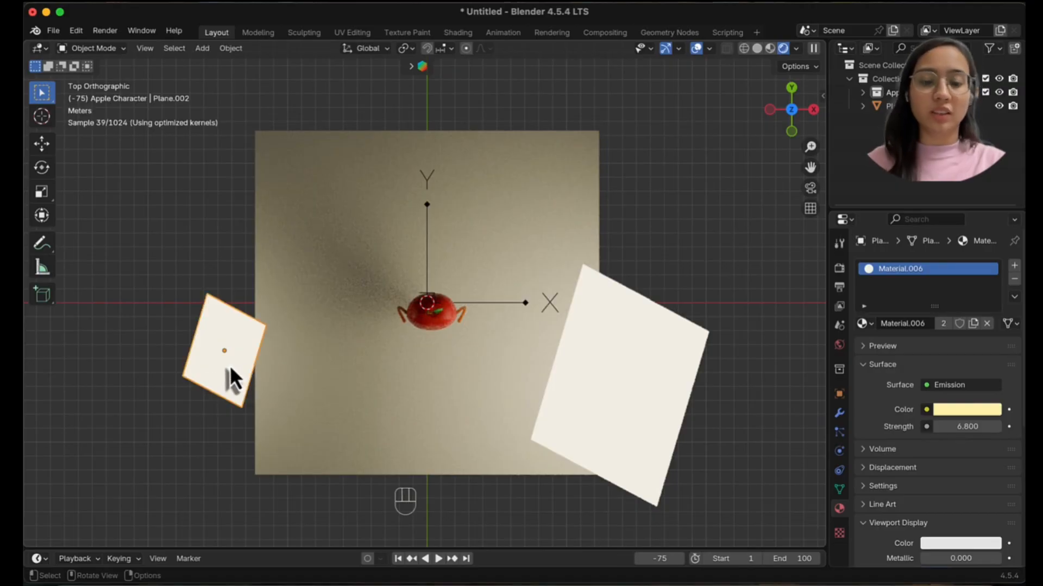
Duplicate the small plane and place the copy behind the character, past the floor's back edge
key("shift+d")
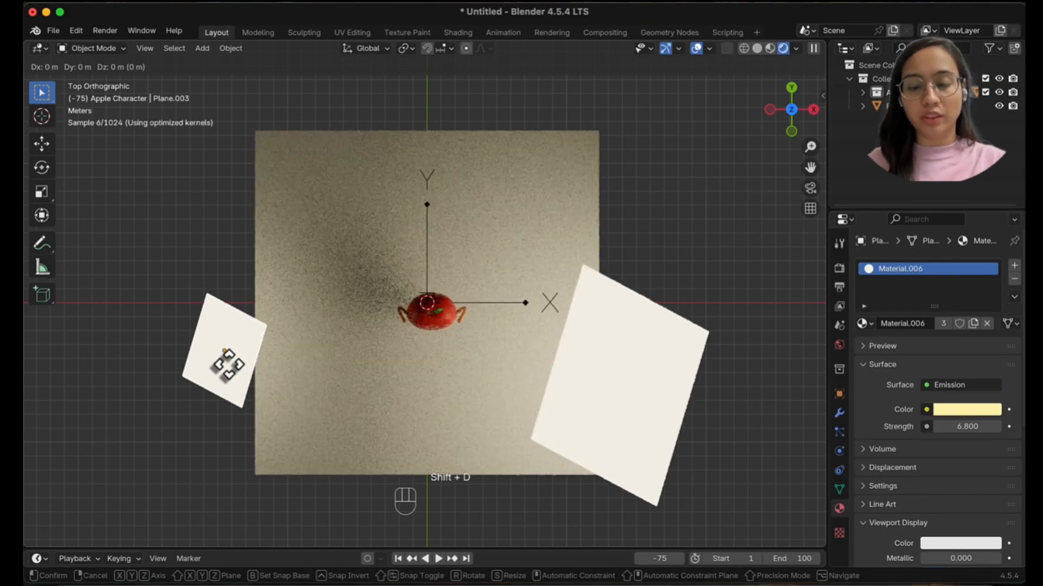
key("g")
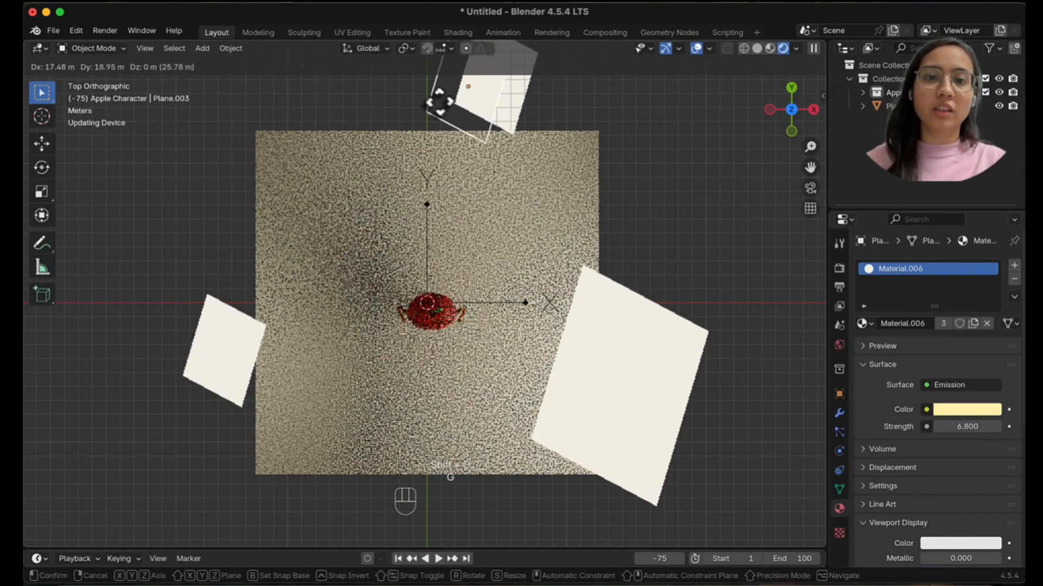
left_click(420, 100)
middle_click_drag(735, 270, 735, 124)
left_click(708, 324)
middle_click_drag(637, 323, 655, 288)
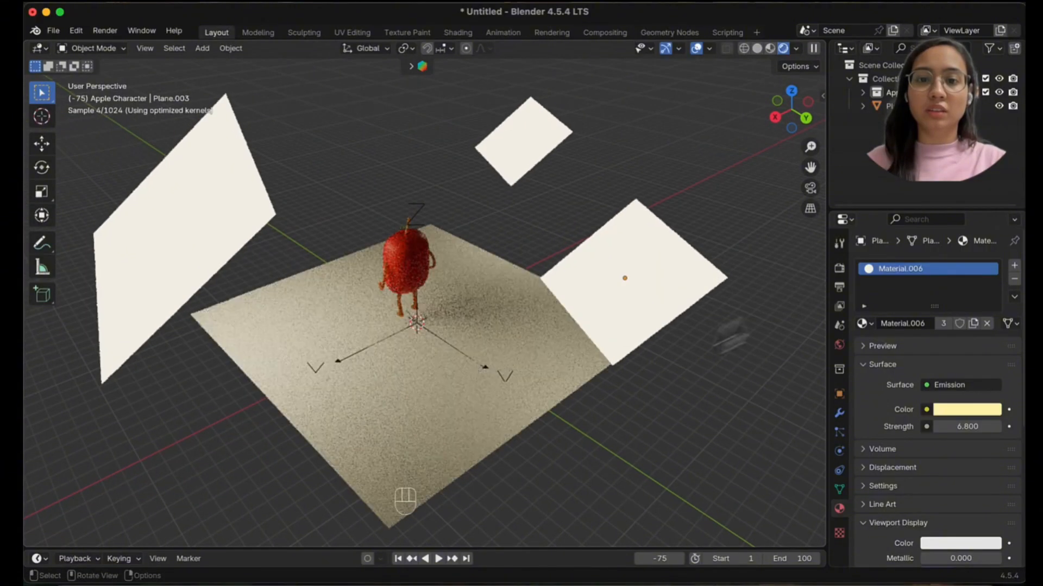
left_click(654, 283)
key("r")
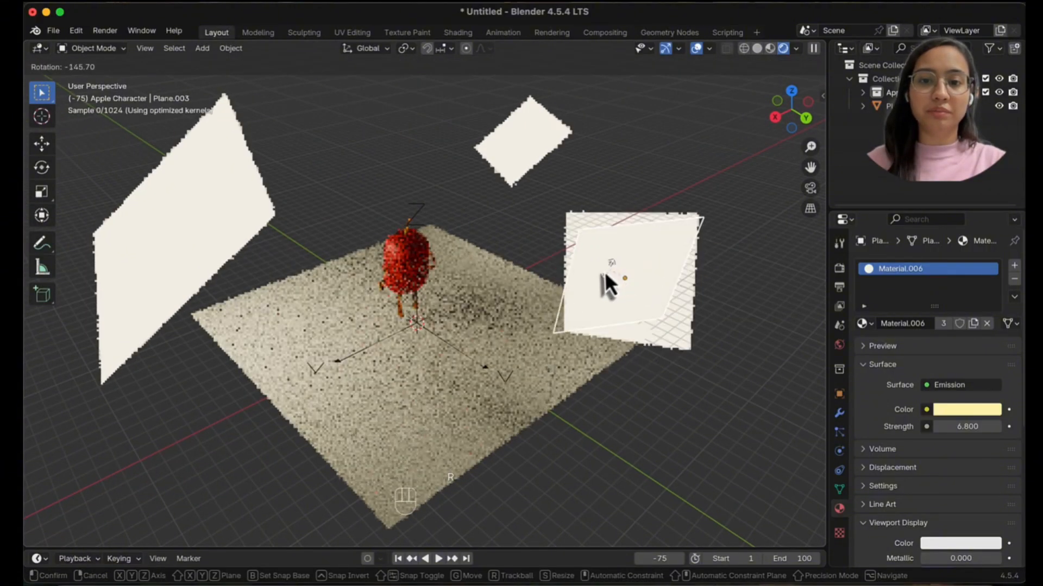
right_click(613, 276)
Rotate the plane behind the character in top view and tilt it about 28° in perspective view toward the character
left_click(792, 92)
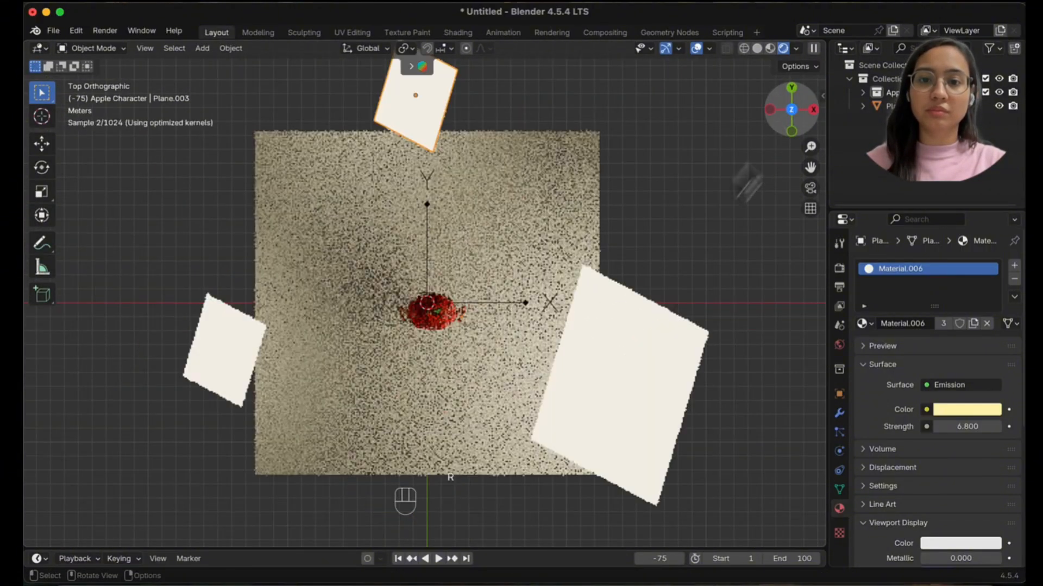
middle_click_drag(428, 110, 726, 302)
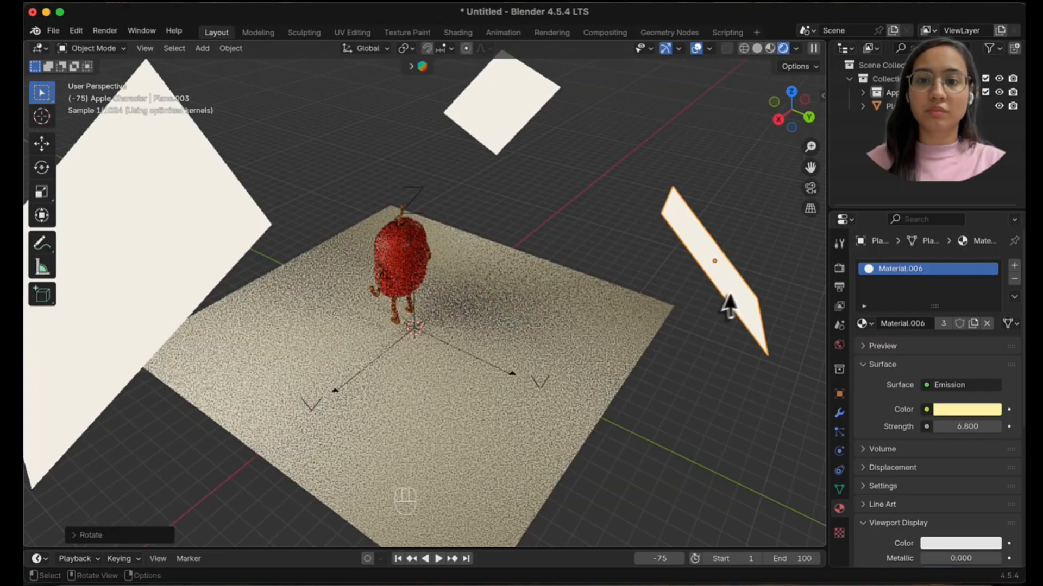
key("r")
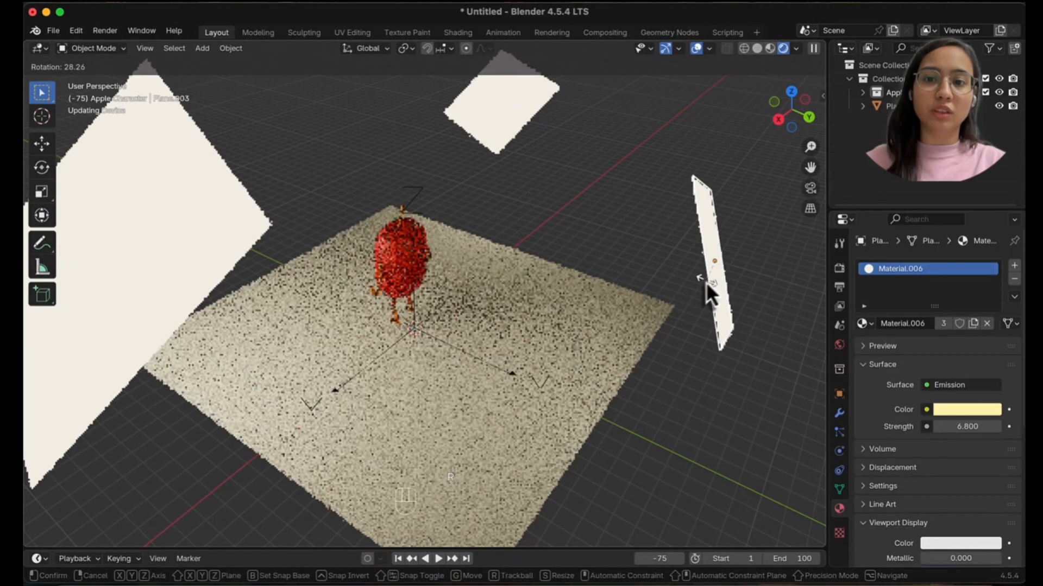
left_click(704, 281)
Rotate the small emissive plane on the character's negative X side so it faces the character
middle_click_drag(682, 401, 573, 429)
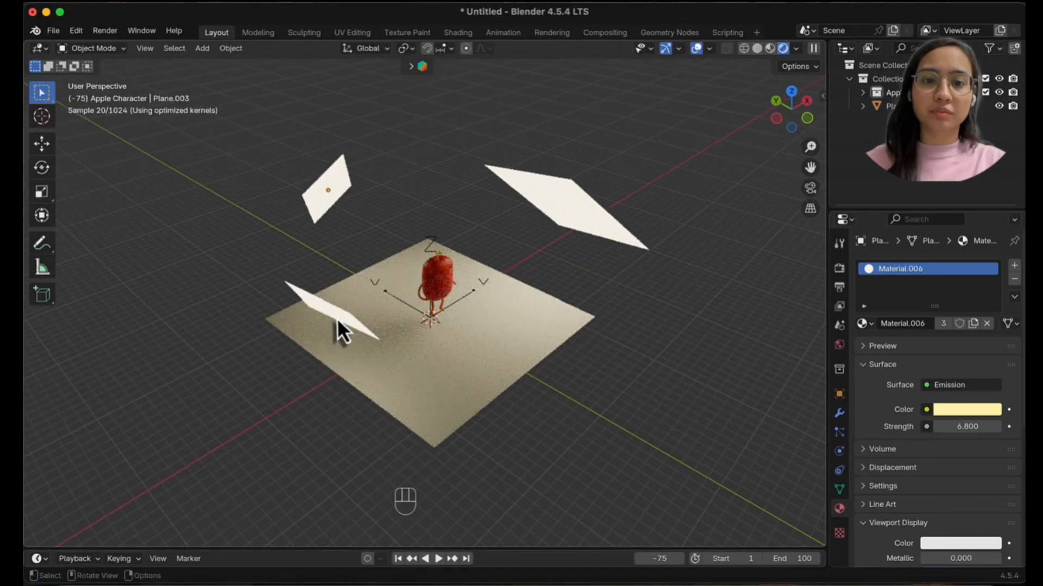
middle_click_drag(477, 393, 315, 274)
key("r")
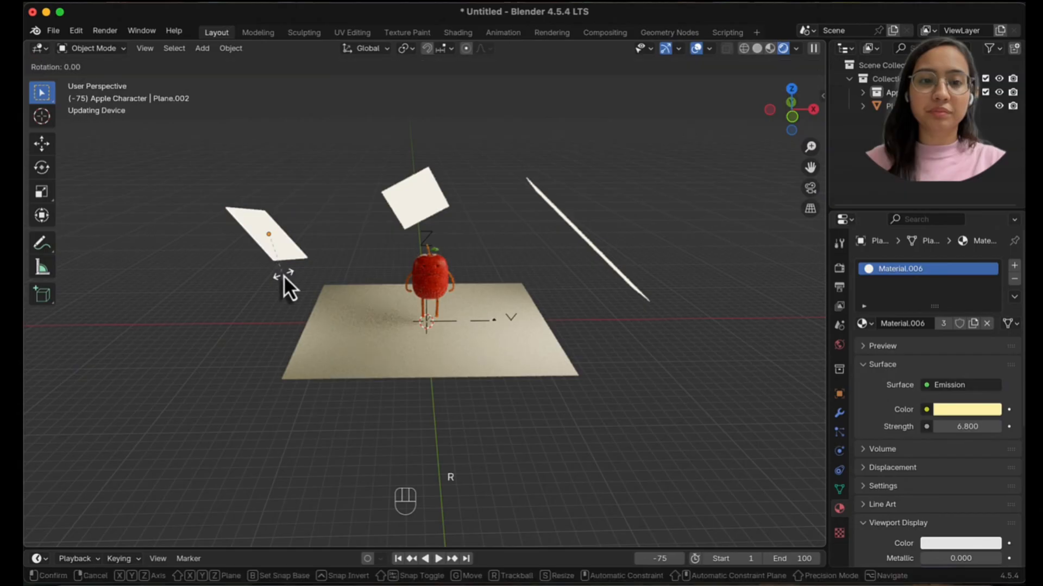
left_click(225, 260)
Switch the scene's render engine to EEVEE to compare the emissive plane lighting
middle_click_drag(702, 393, 805, 235)
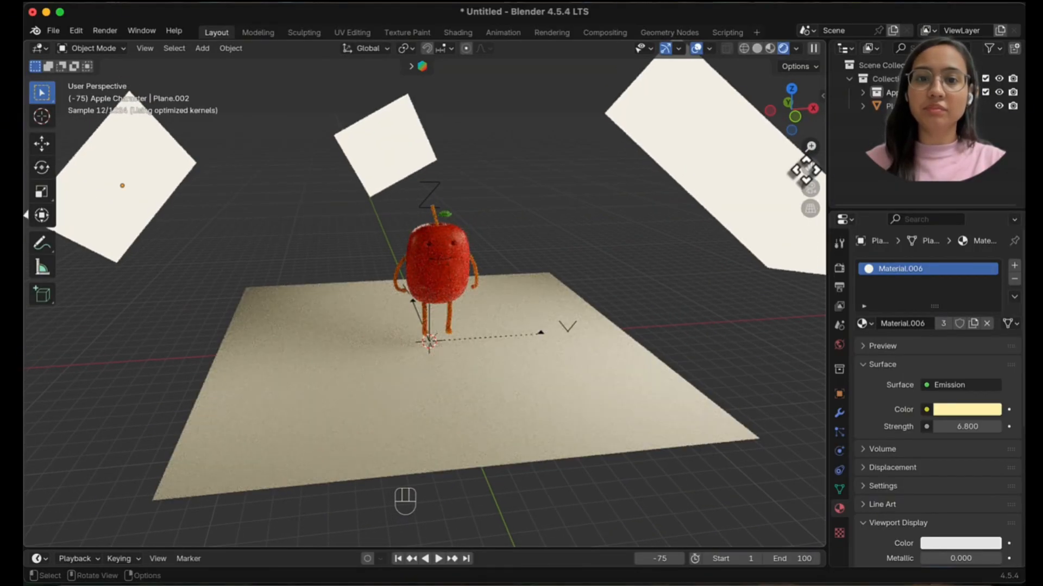
middle_click_drag(677, 314, 686, 316)
mouse_move(679, 313)
middle_mouse_down()
mouse_move(675, 321)
mouse_move(694, 316)
middle_mouse_up()
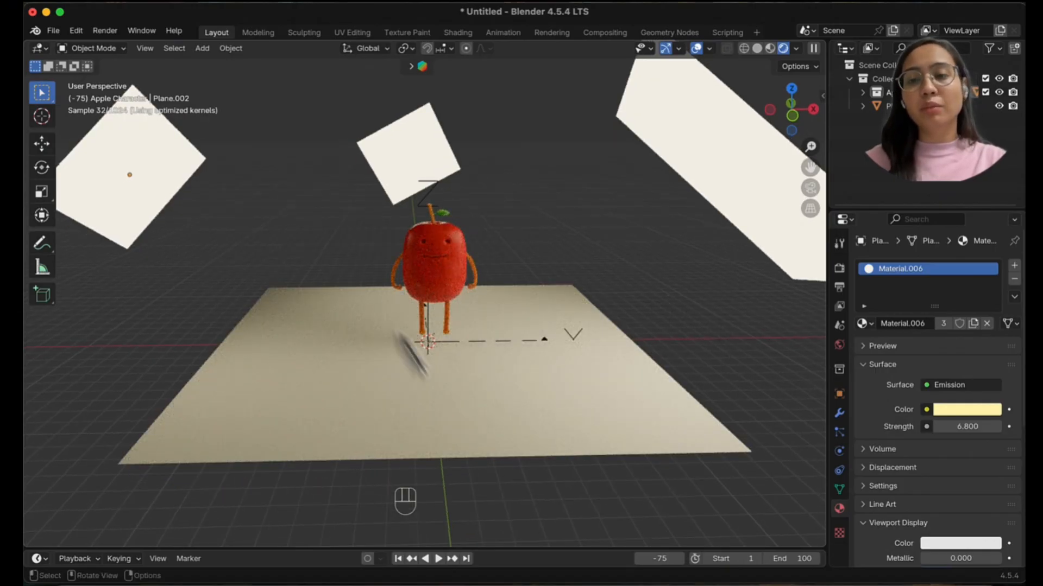
scroll(617, 368, "down", 3)
scroll(617, 361, "down", 1)
scroll(617, 361, "up", 1)
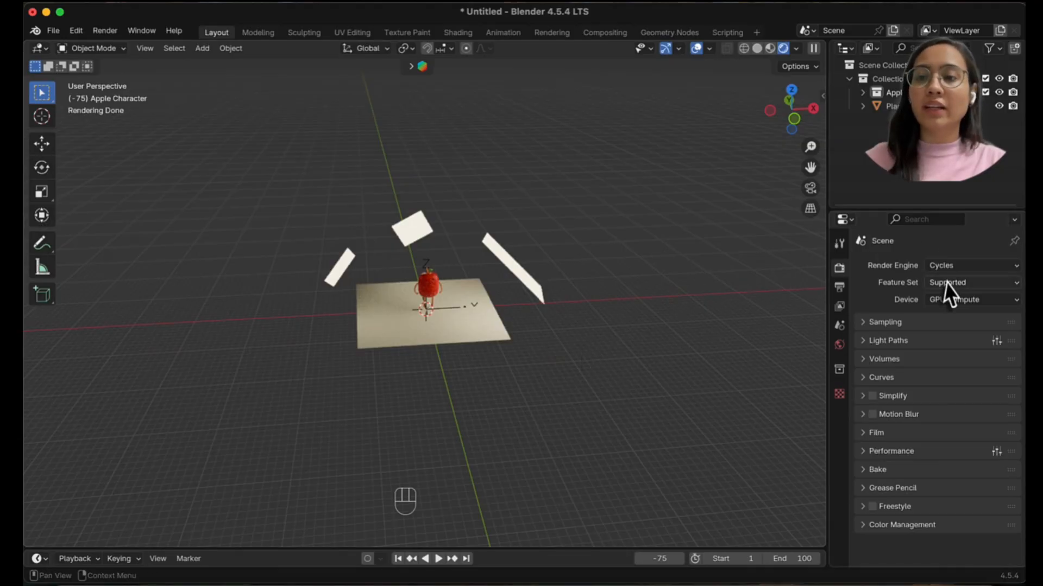
left_click(954, 267)
left_click(954, 281)
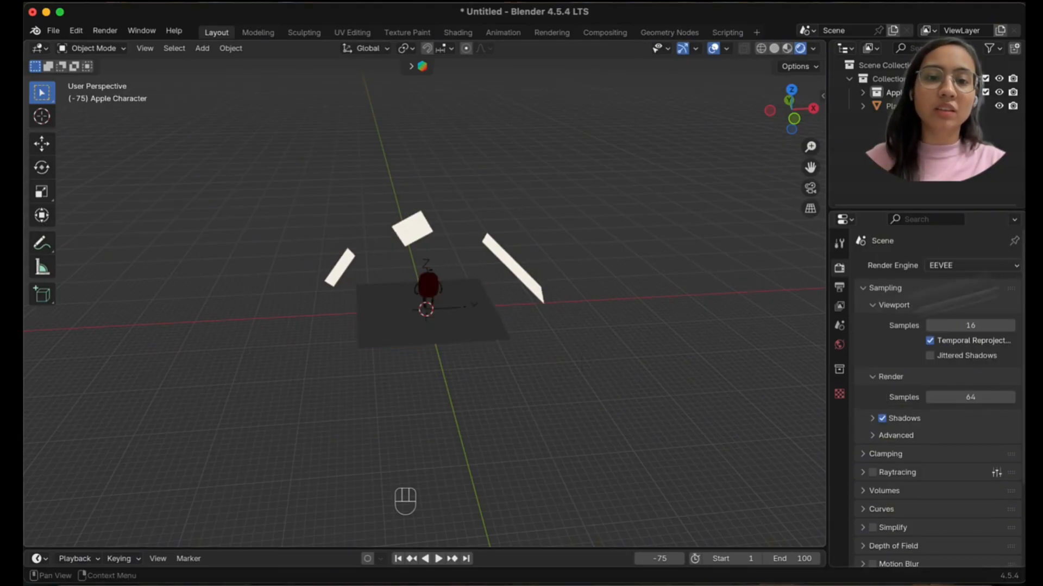
Enable Raytracing in the EEVEE render settings so the emissive planes light the scene
scroll(558, 354, "up", 2)
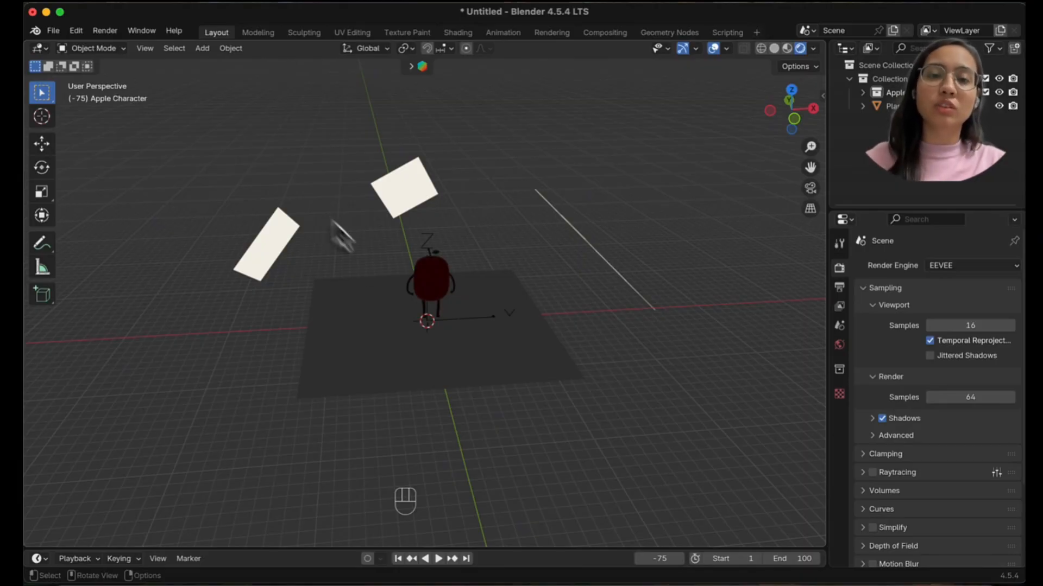
mouse_move(507, 298)
middle_mouse_down()
mouse_move(465, 293)
mouse_move(495, 285)
middle_mouse_up()
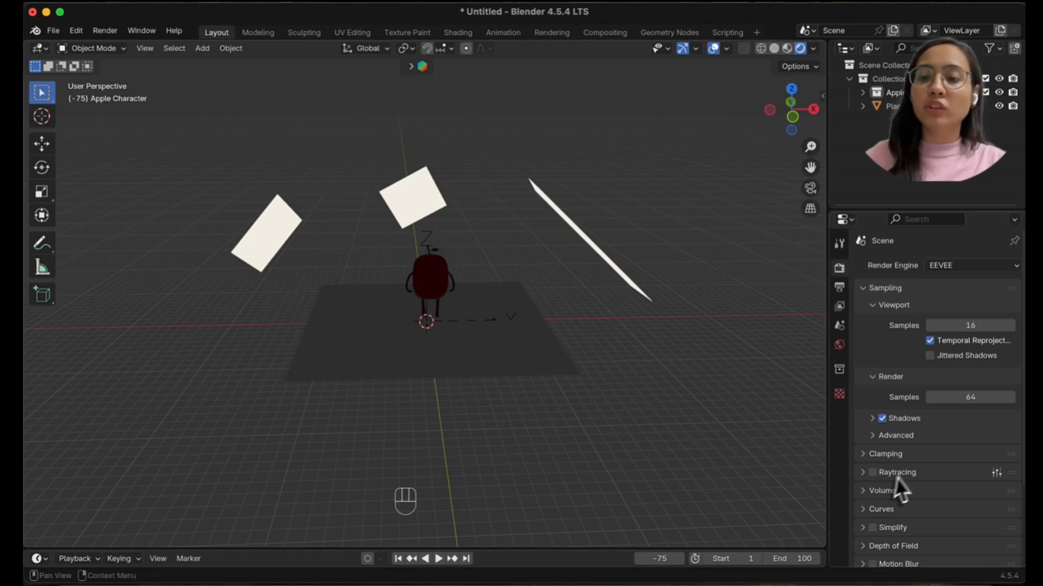
left_click(873, 473)
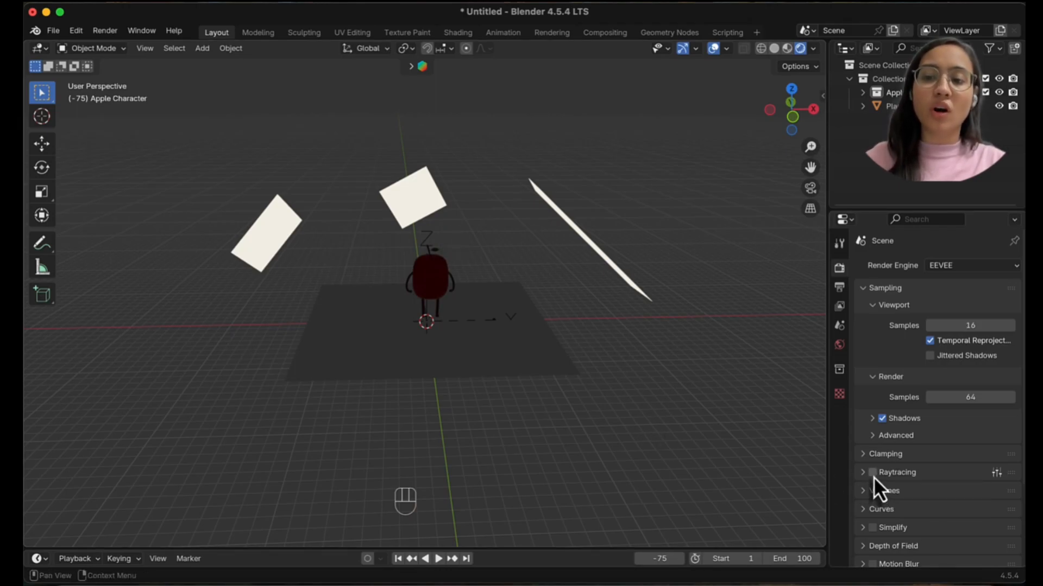
scroll(598, 431, "up", 2)
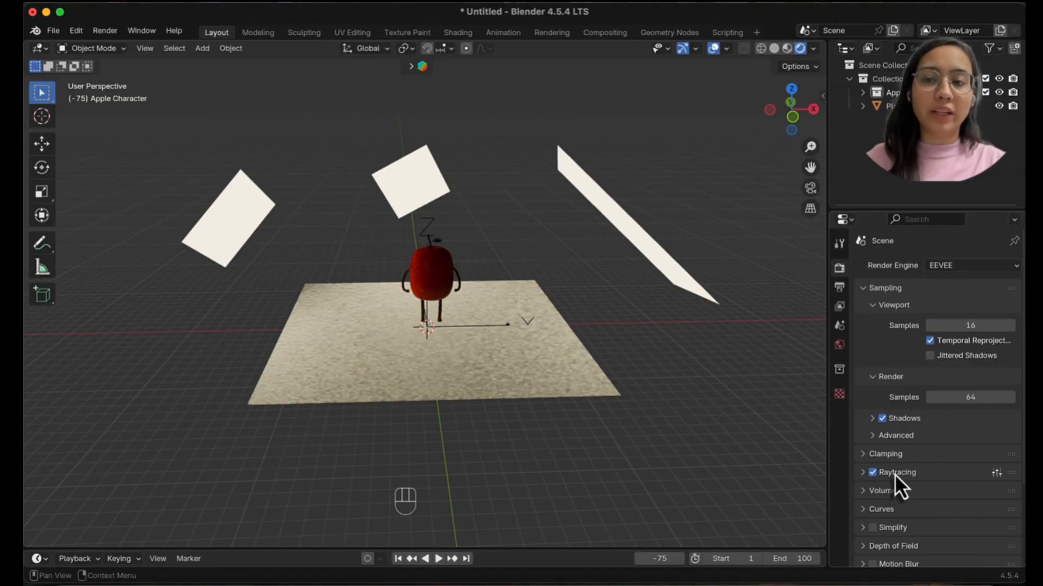
scroll(552, 347, "up", 3)
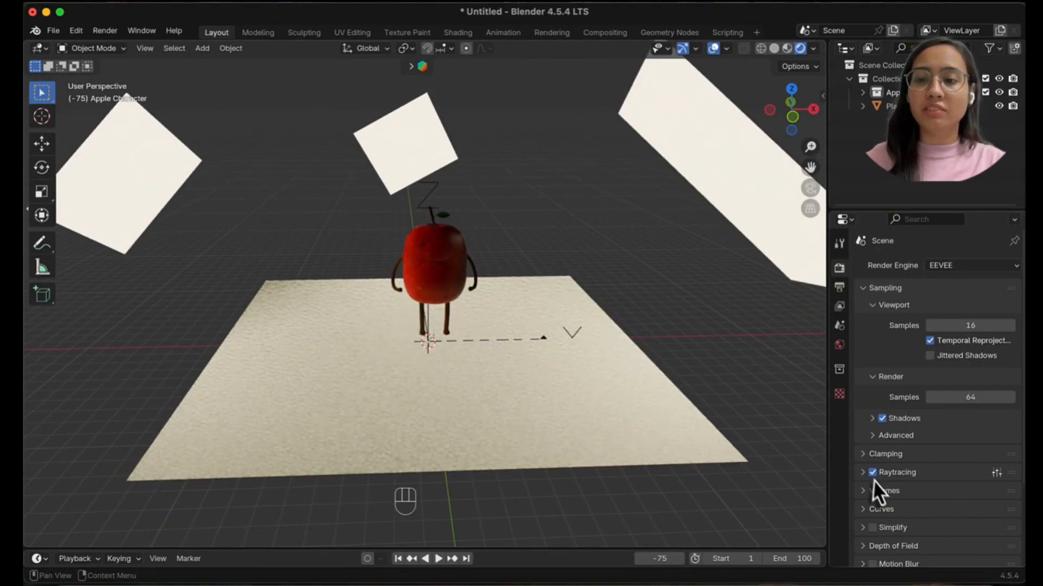
mouse_move(451, 398)
middle_mouse_down()
mouse_move(474, 388)
mouse_move(456, 380)
middle_mouse_up()
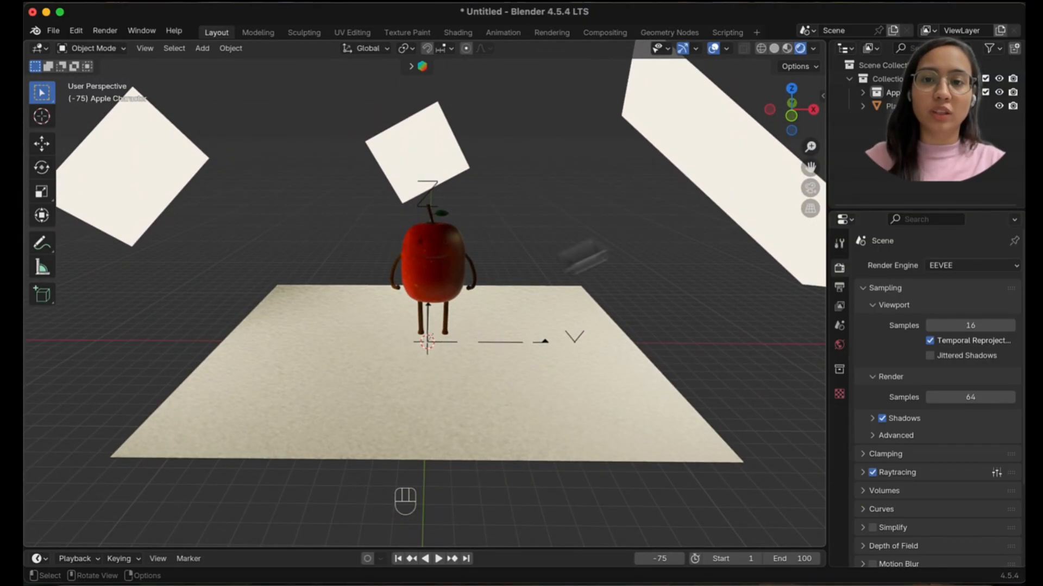
Raise the emission strength of the planes' shared material to 51
left_click(702, 170)
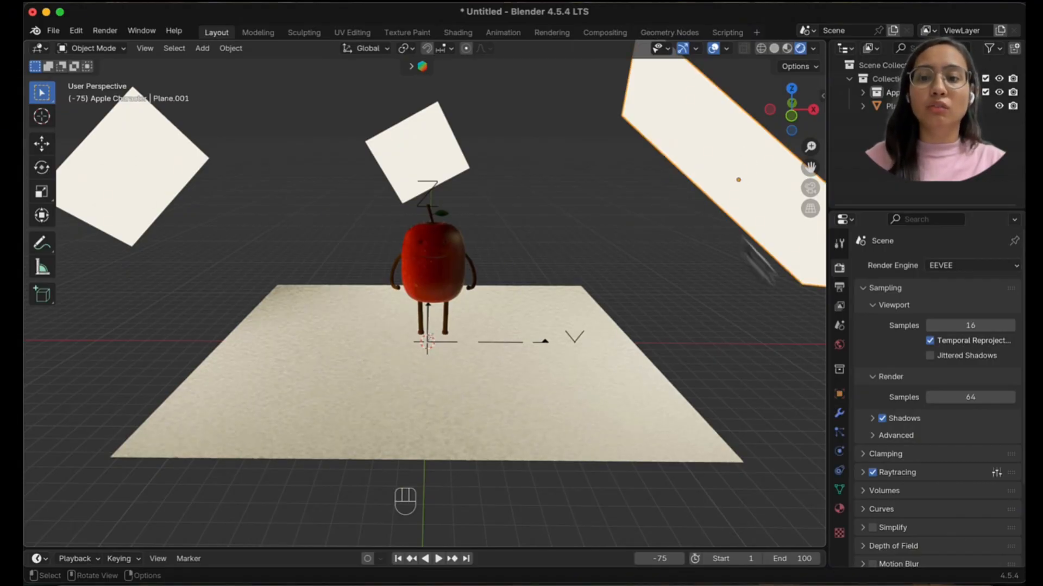
left_click(839, 510)
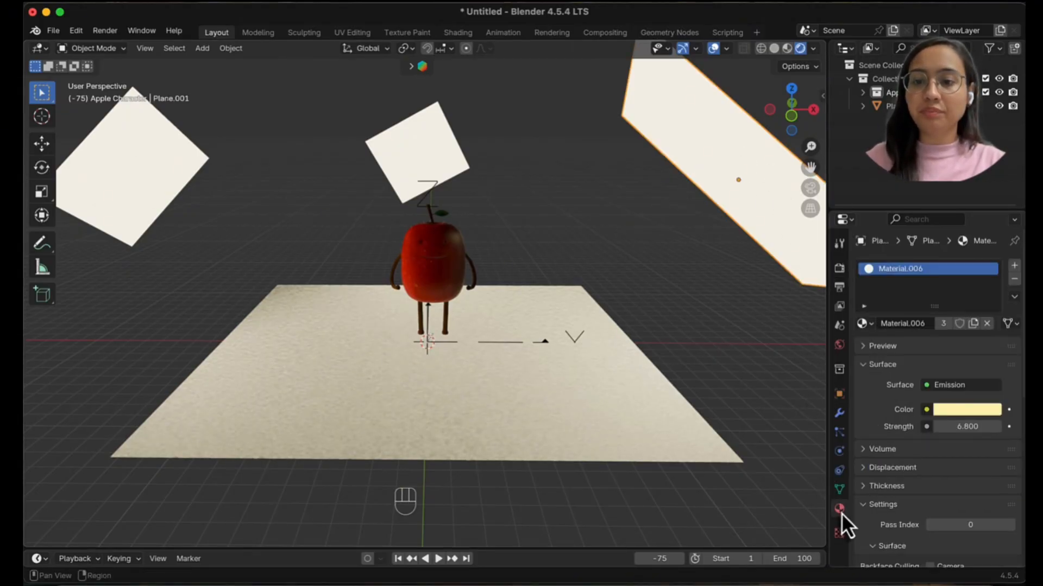
left_click_drag(954, 428, 1019, 425)
middle_click_drag(530, 353, 464, 332)
Resize the large emissive plane on the character's positive X side
left_click(154, 227)
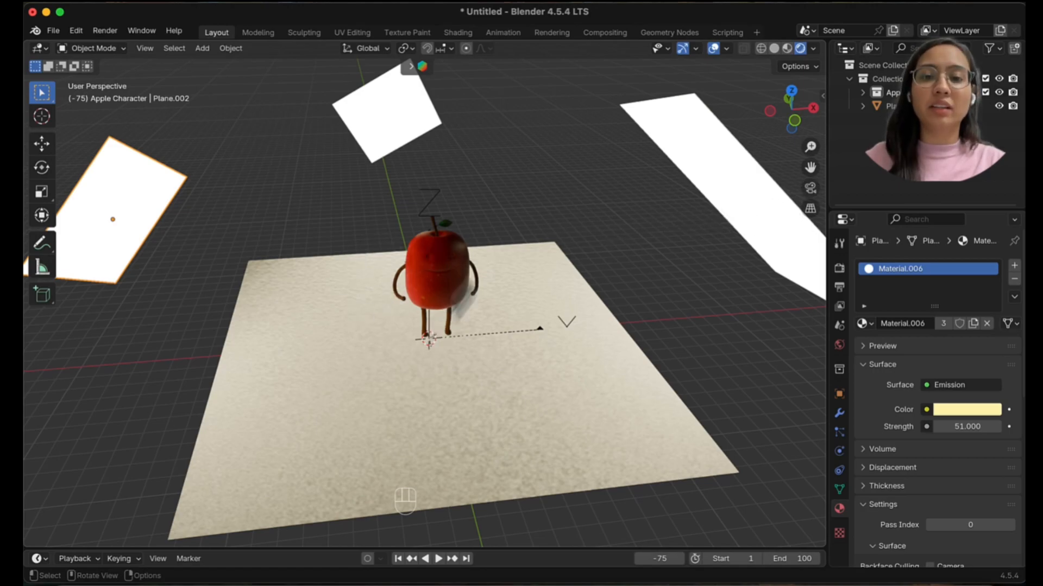
left_click(713, 178)
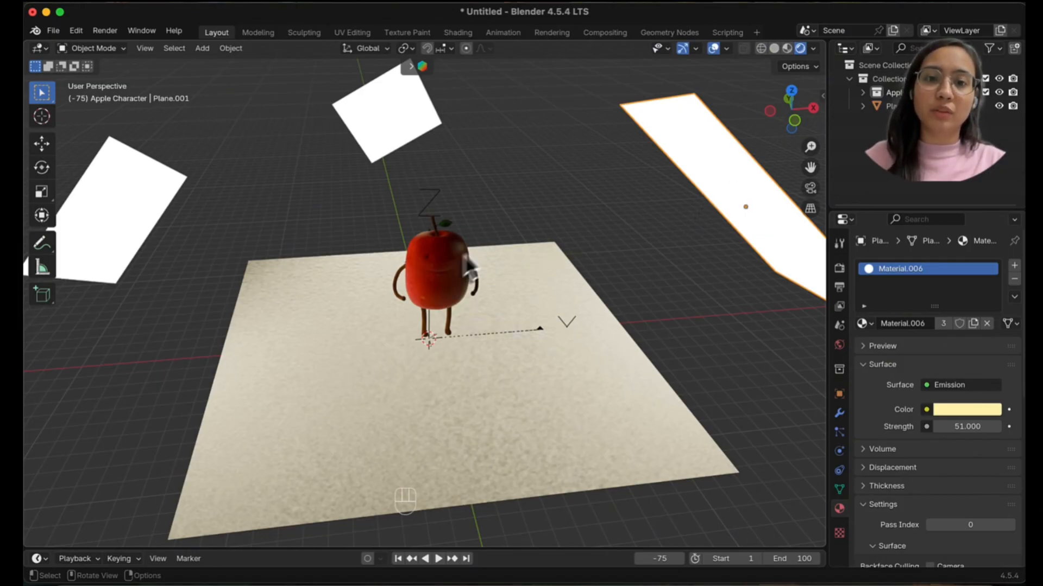
left_click(394, 119)
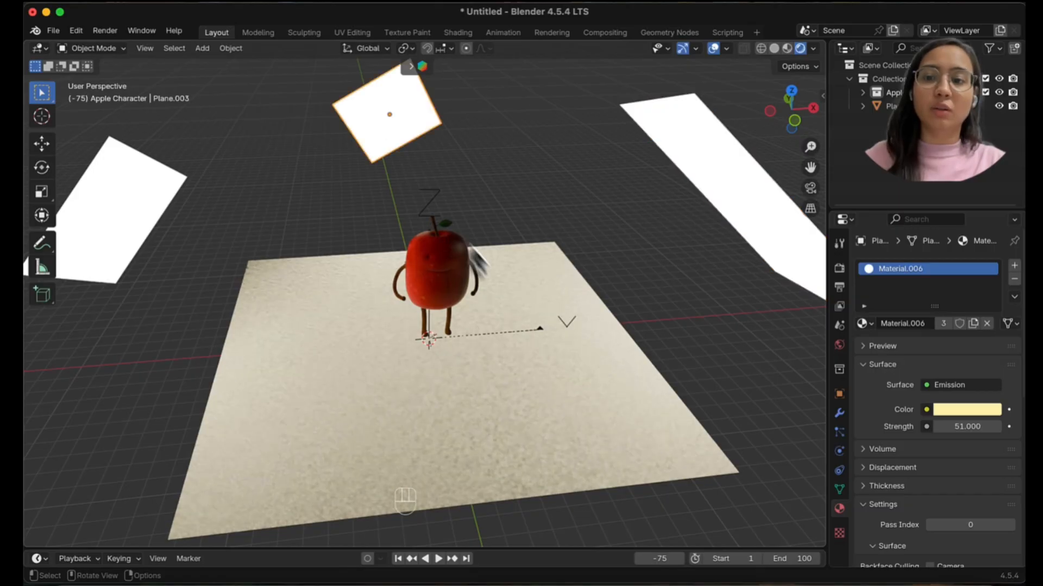
middle_click_drag(390, 230, 362, 233)
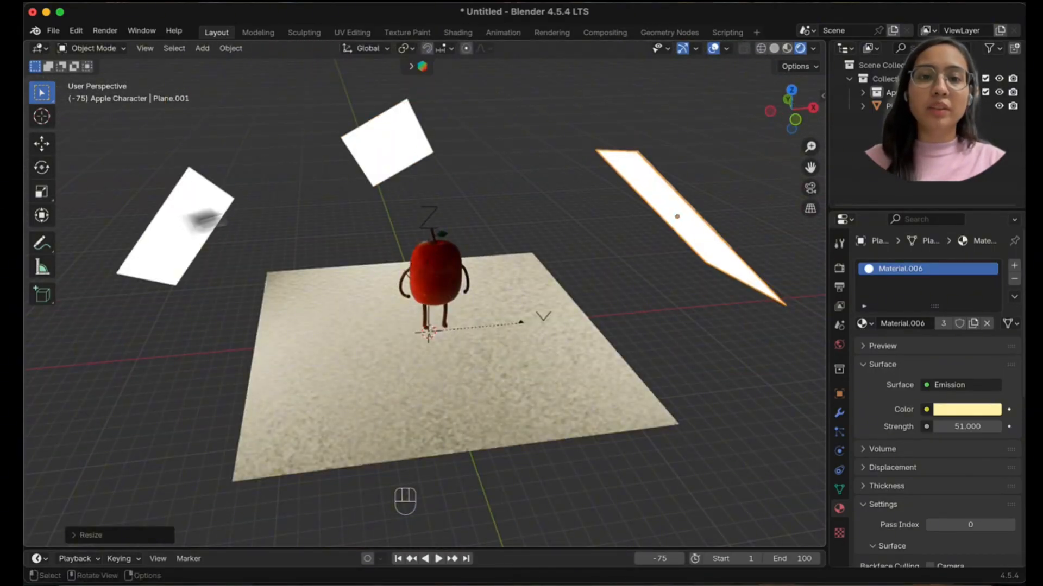
middle_click_drag(546, 367, 522, 348)
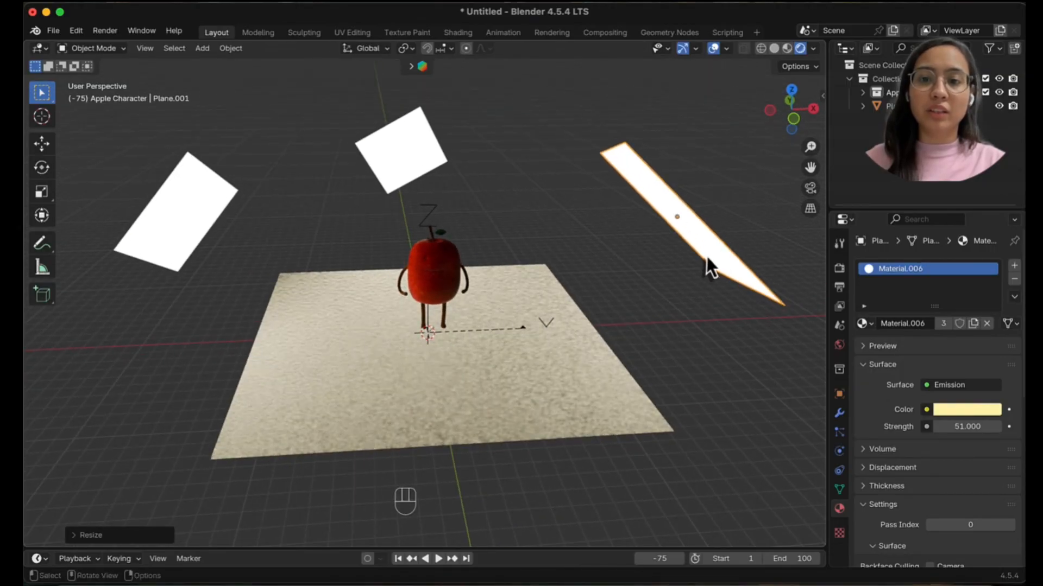
Select the small plane on the negative X side and change its shared emission color to light green (#9CFFCB)
left_click(387, 156)
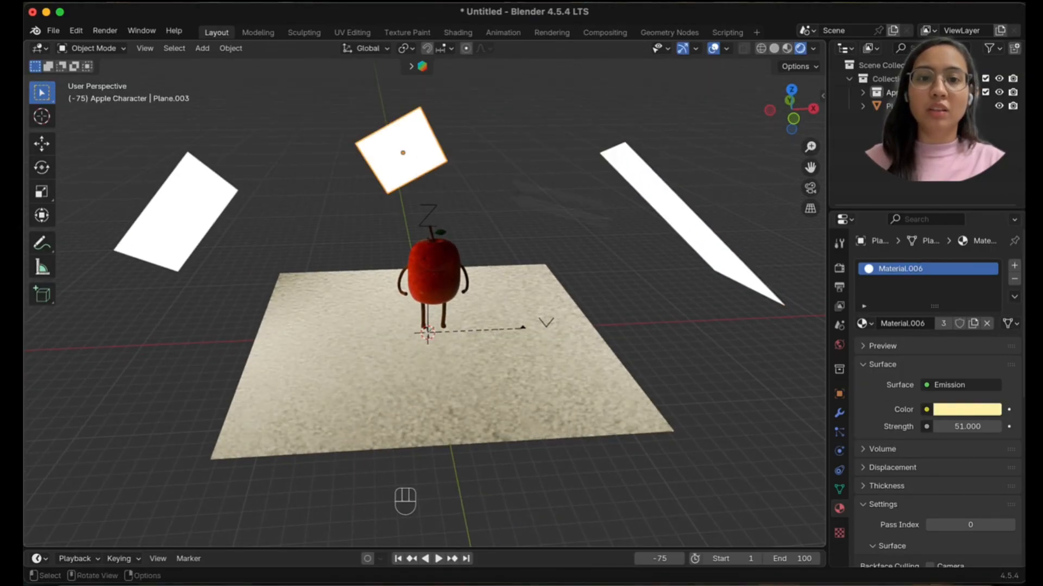
left_click(677, 240)
left_click(205, 235)
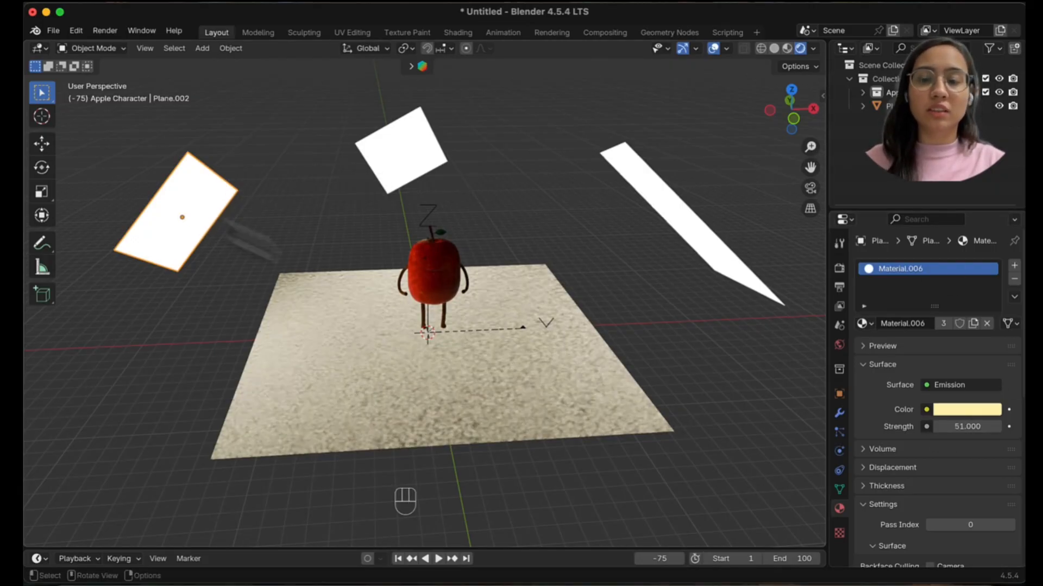
left_click(950, 411)
left_click_drag(918, 266, 917, 225)
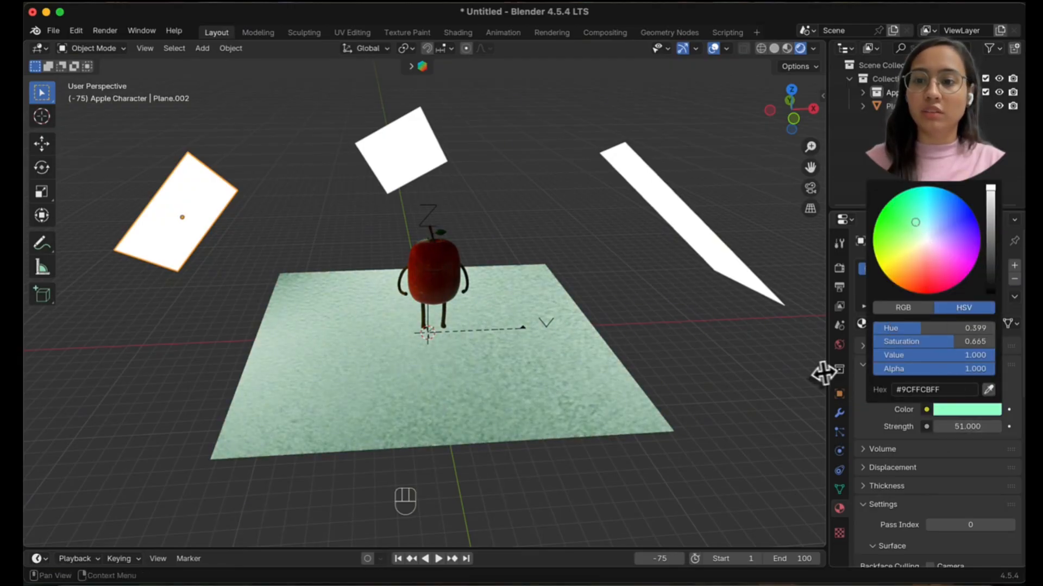
Remove the shared material from the plane on the negative X side and give it a new material with an Emission surface
left_click(1014, 279)
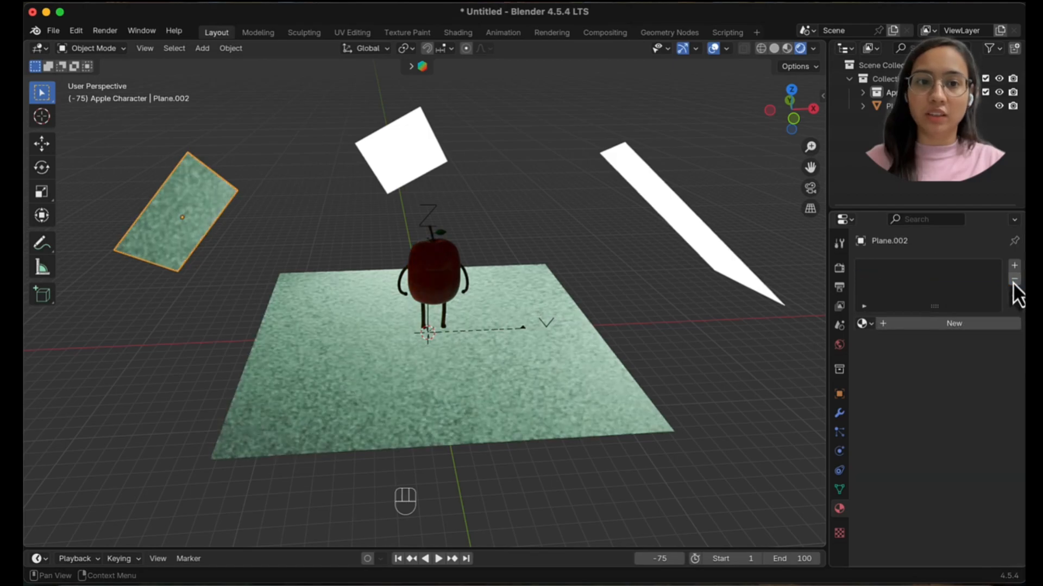
left_click(927, 326)
left_click(961, 384)
left_click(857, 69)
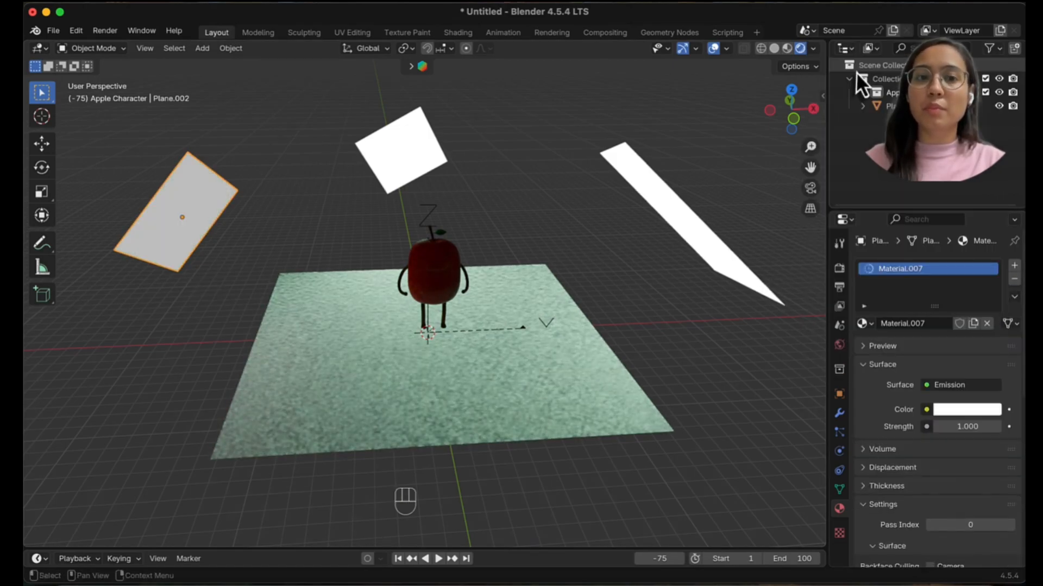
Set the emission color of the negative X plane's new material to a pale pinkish purple
left_click(948, 414)
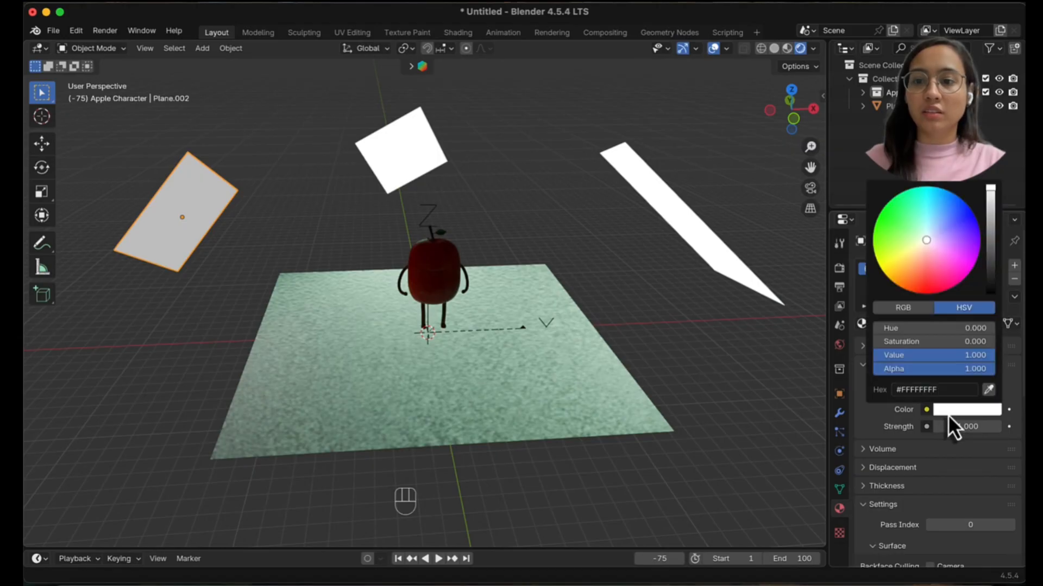
left_click(951, 410)
left_click(915, 266)
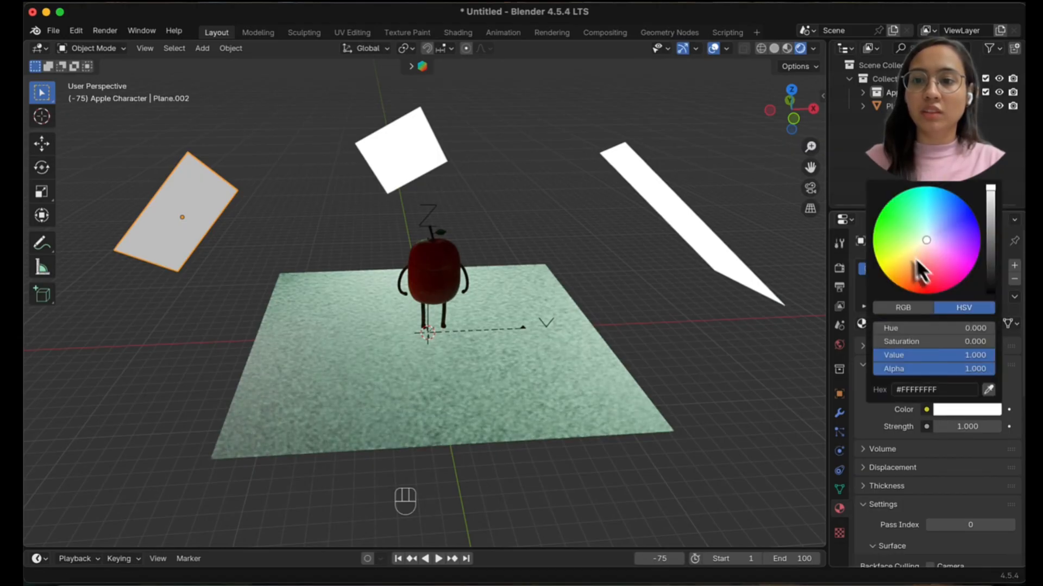
left_click(935, 263)
left_click(947, 252)
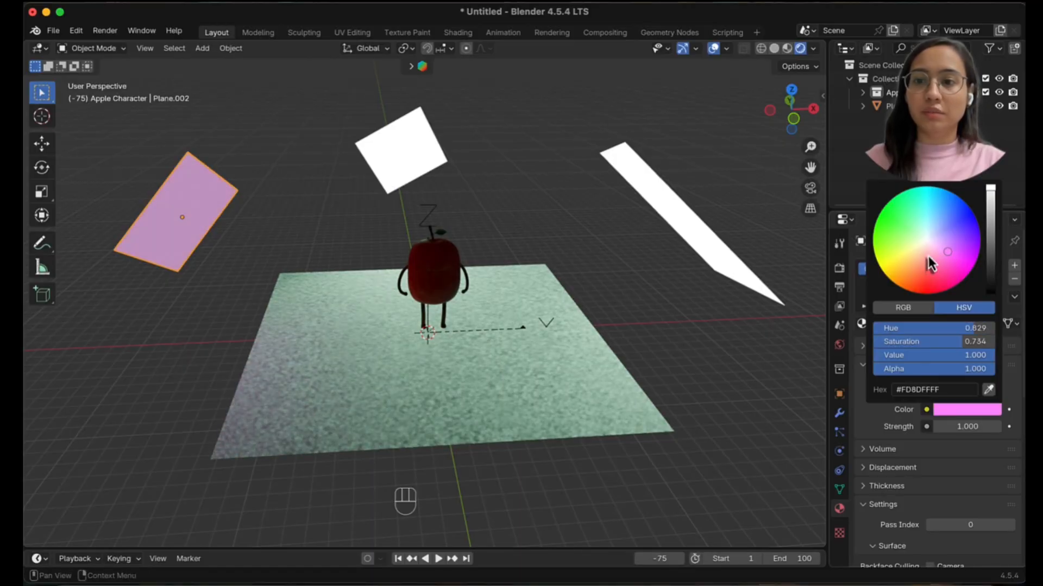
left_click(940, 247)
Select the plane behind the character and set its shared material's emission color to pale yellow
left_click(432, 158)
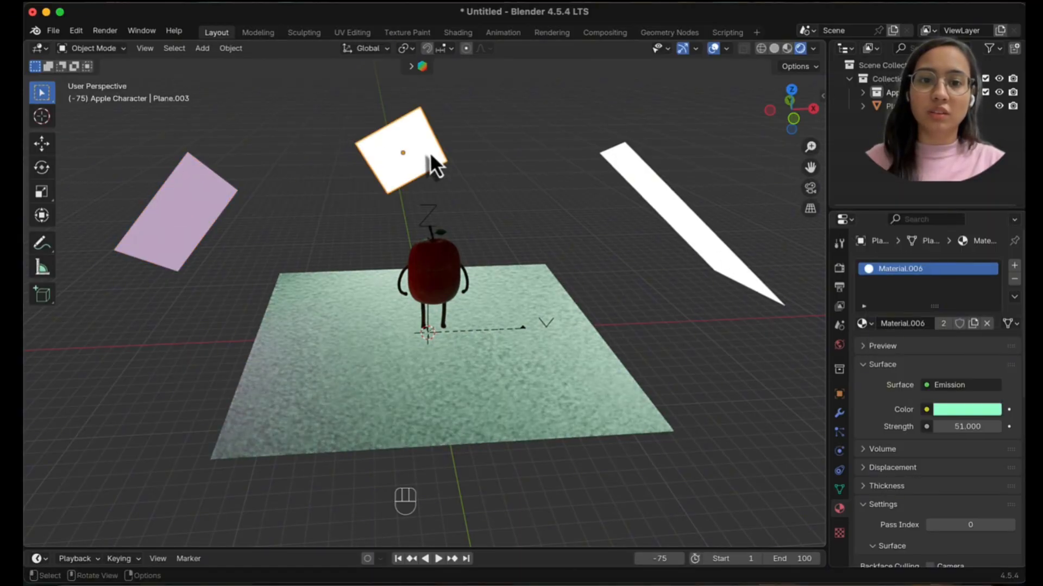
left_click(955, 411)
left_click(916, 252)
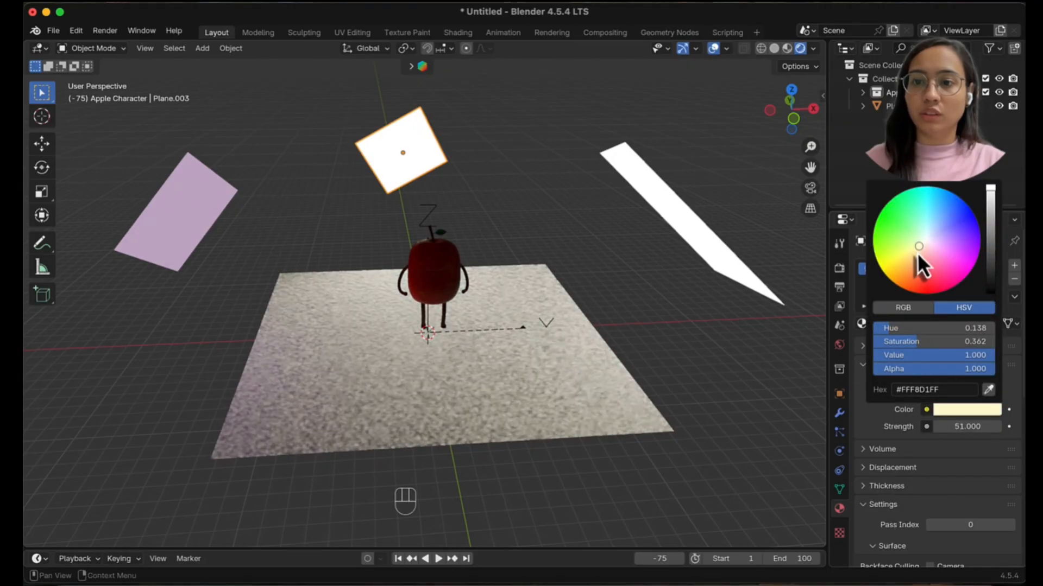
left_click(909, 250)
Set the scene's render engine back to Cycles to preview the colored plane lighting
left_click(693, 347)
scroll(694, 347, "up", 1)
middle_click_drag(694, 347, 522, 282)
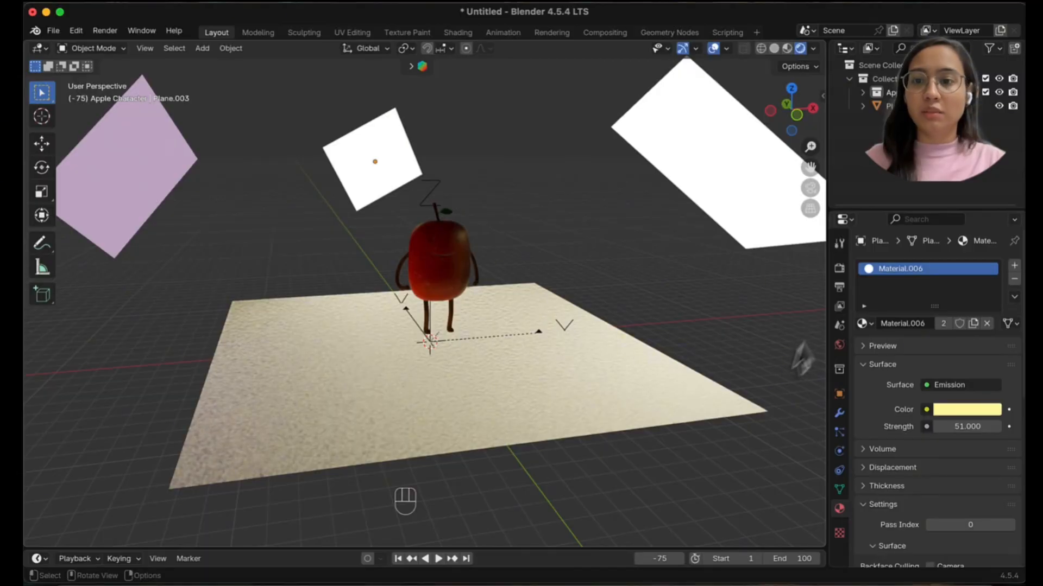
left_click(839, 268)
left_click(942, 266)
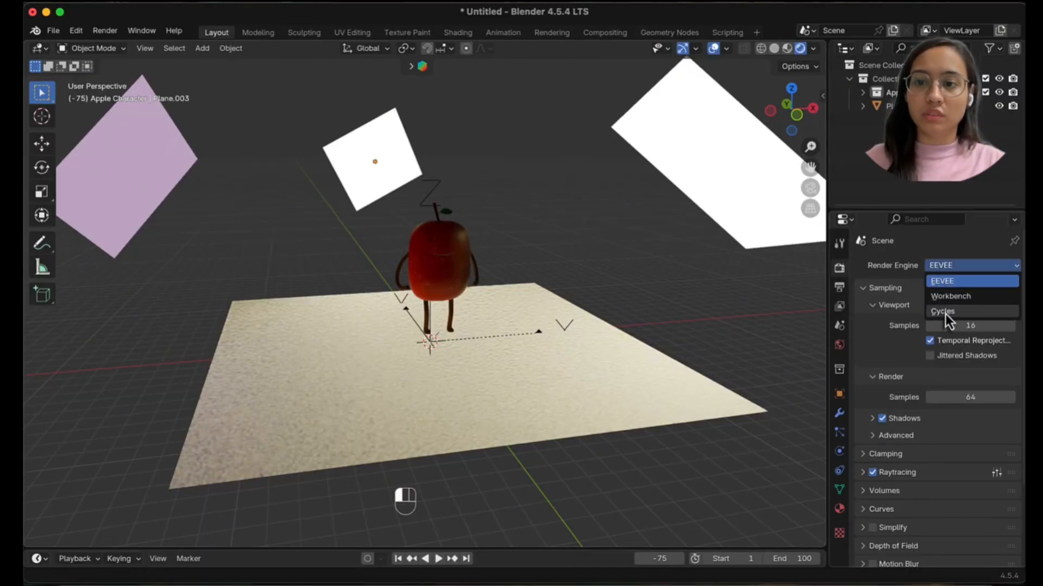
left_click(944, 312)
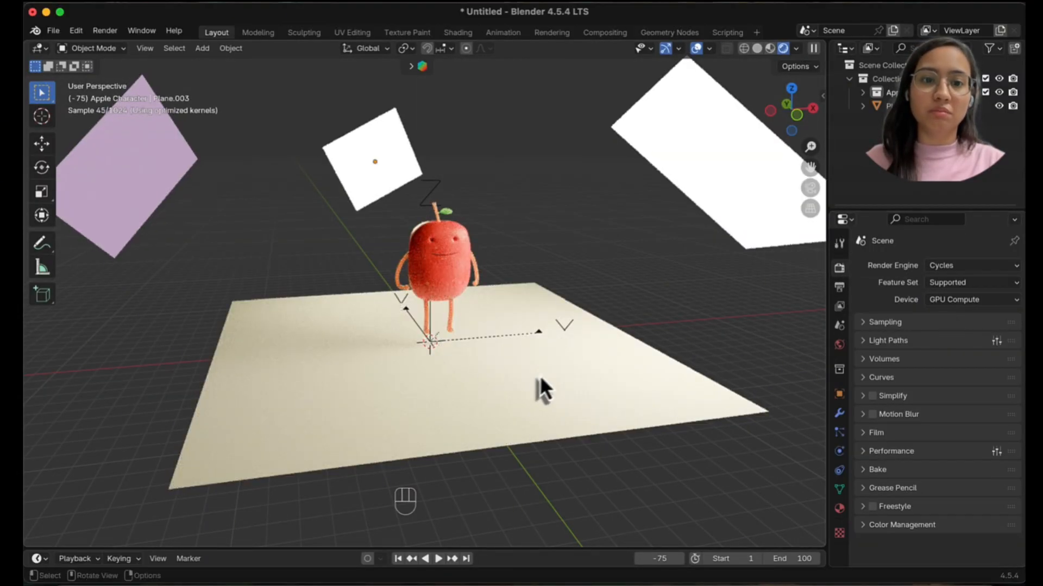
Select the plane on the positive X side and set its shared material's emission color to light purple
scroll(541, 375, "down", 3)
left_click(652, 254)
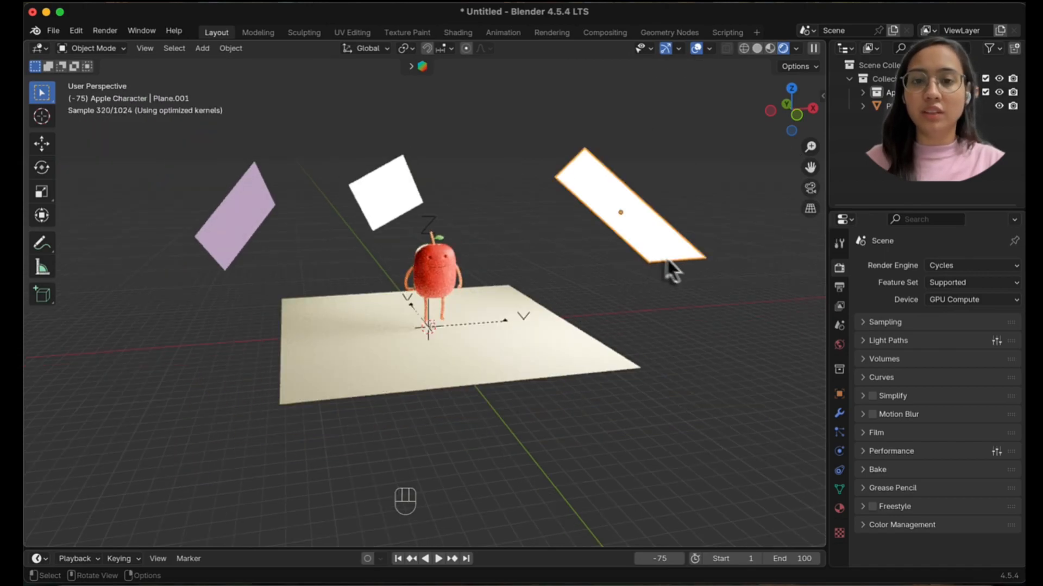
middle_click_drag(695, 331, 738, 356)
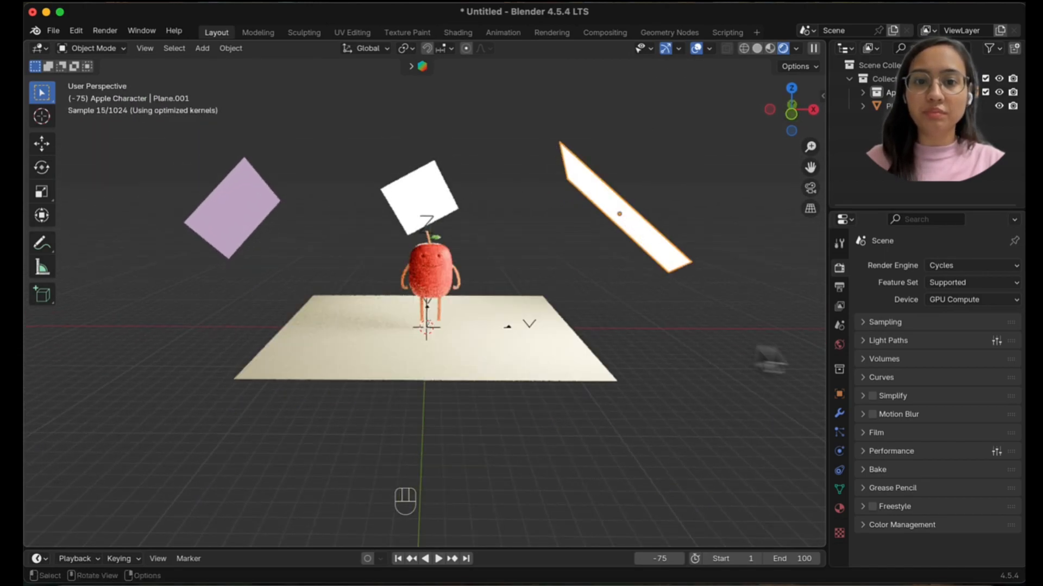
left_click(838, 507)
left_click(960, 411)
left_click(940, 266)
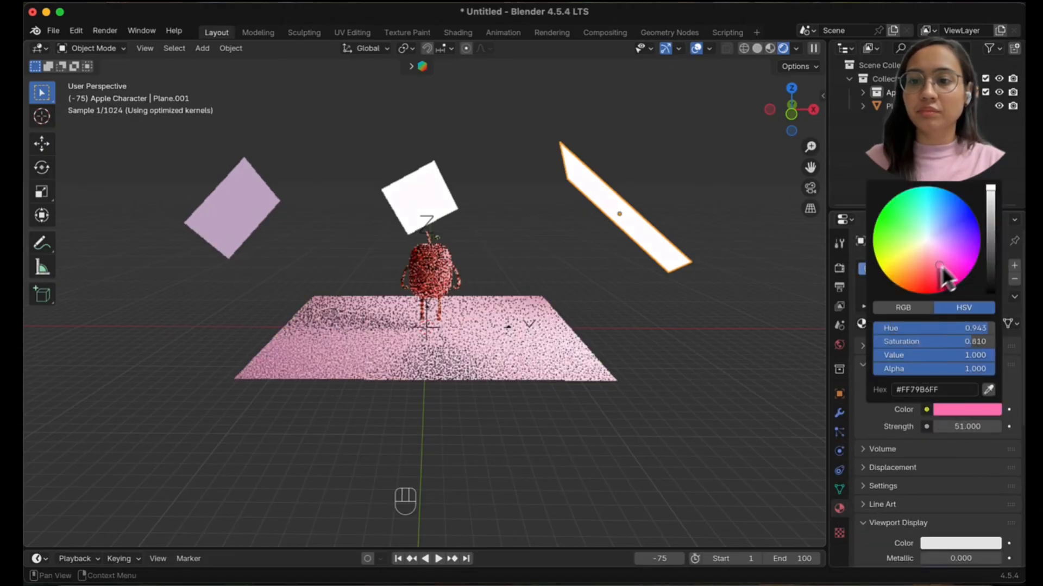
left_click(963, 237)
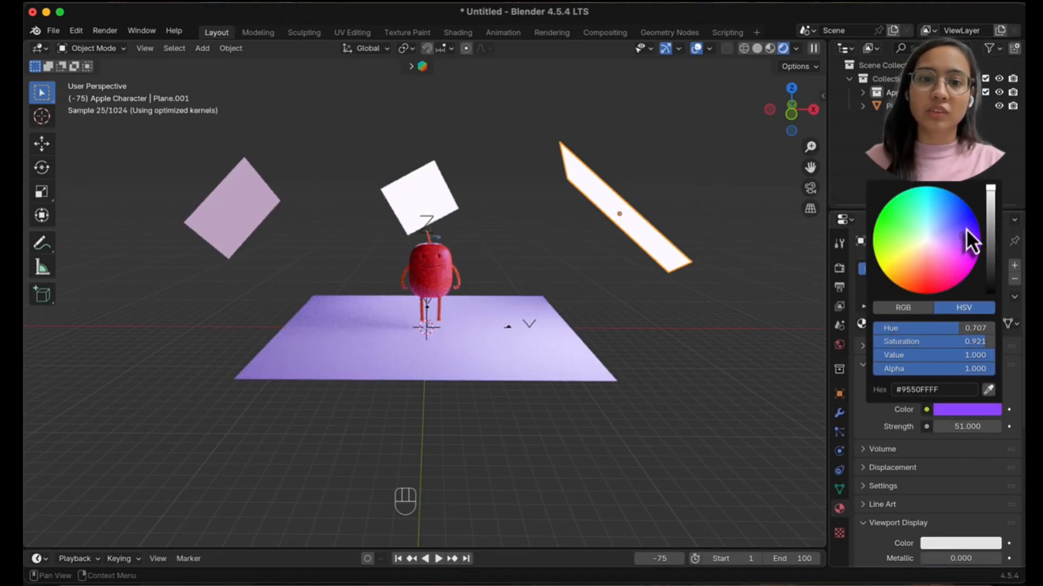
left_click(952, 243)
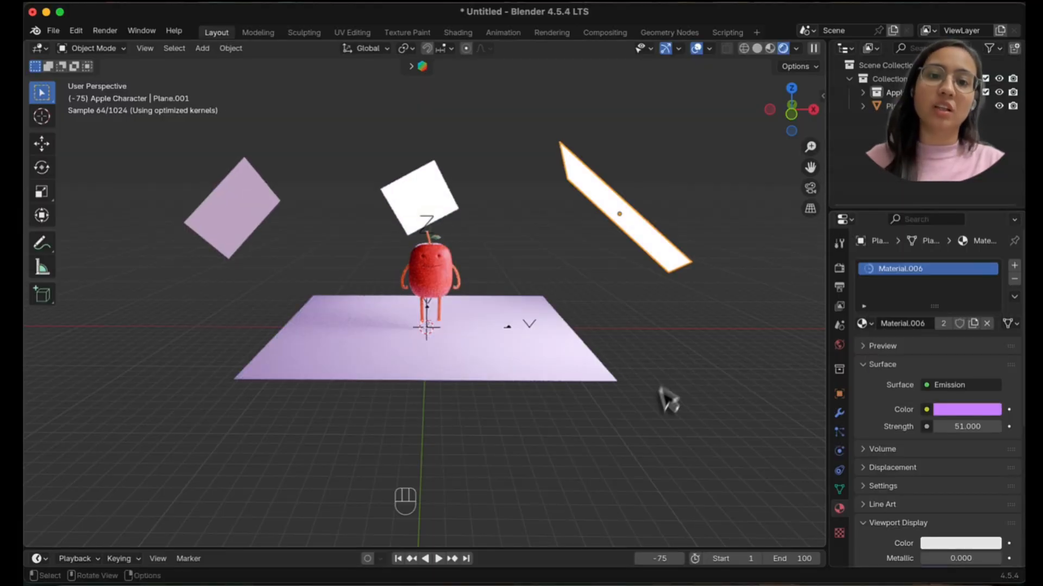
mouse_move(420, 421)
middle_mouse_down()
mouse_move(417, 472)
mouse_move(422, 411)
middle_mouse_up()
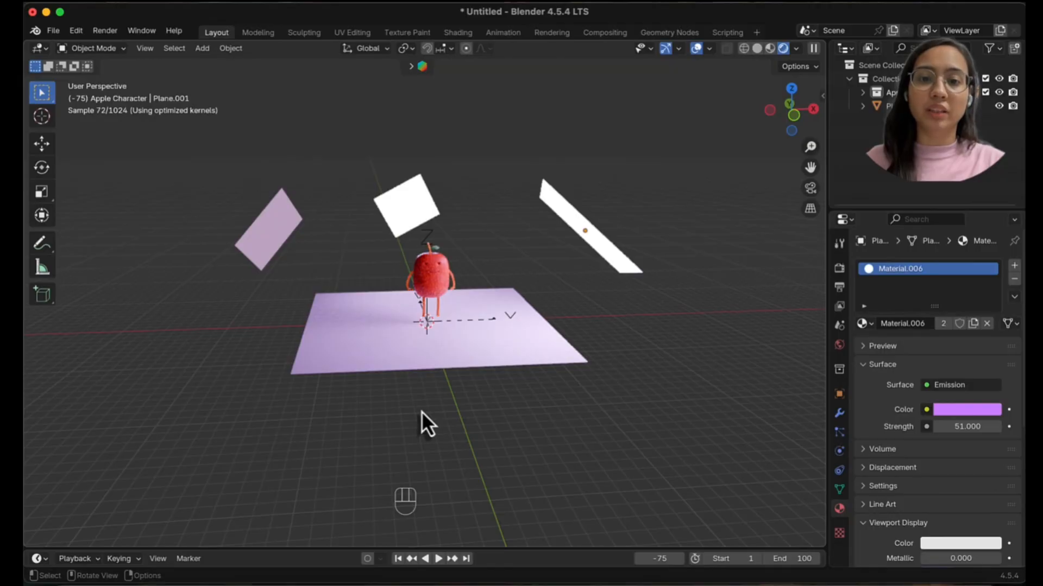
scroll(421, 412, "up", 2)
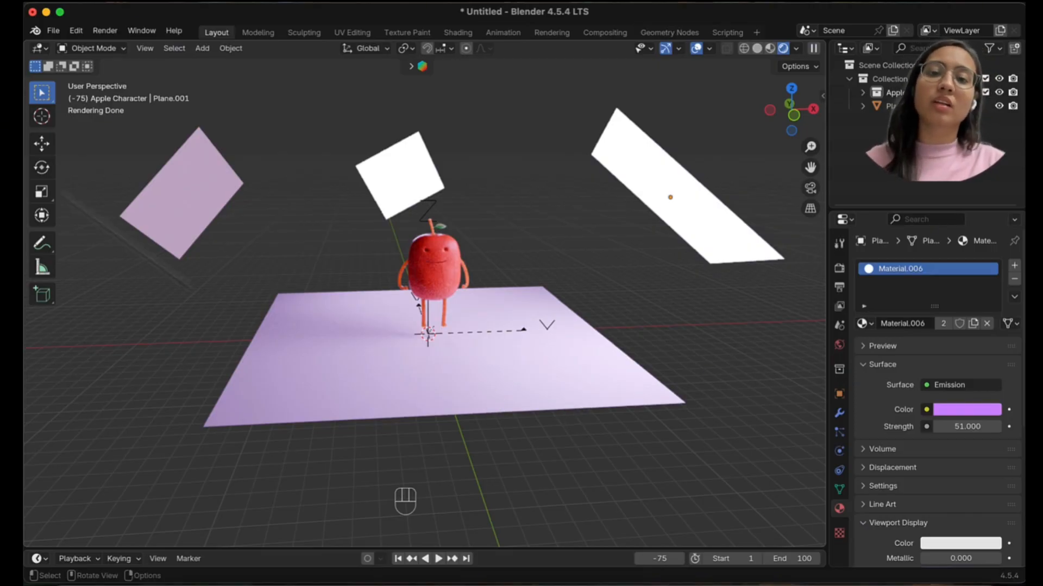
scroll(526, 311, "up", 5)
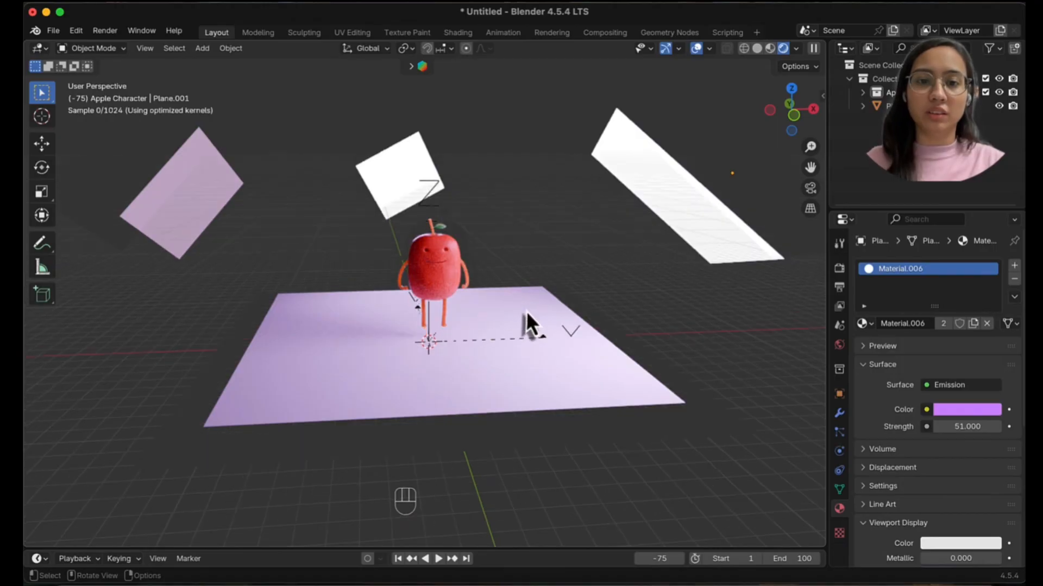
mouse_move(604, 337)
middle_mouse_down()
mouse_move(558, 365)
mouse_move(612, 332)
mouse_move(612, 341)
middle_mouse_up()
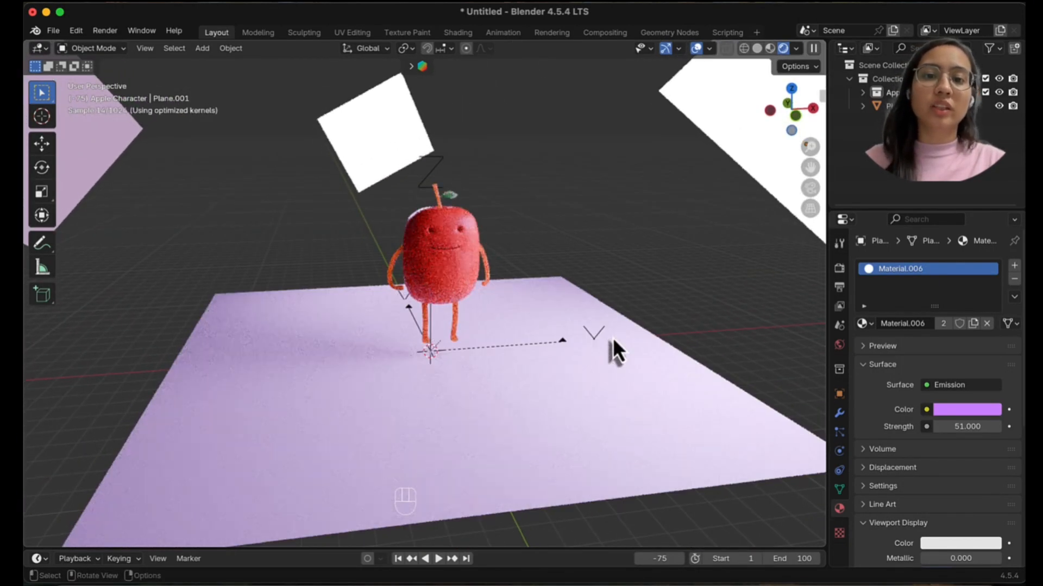